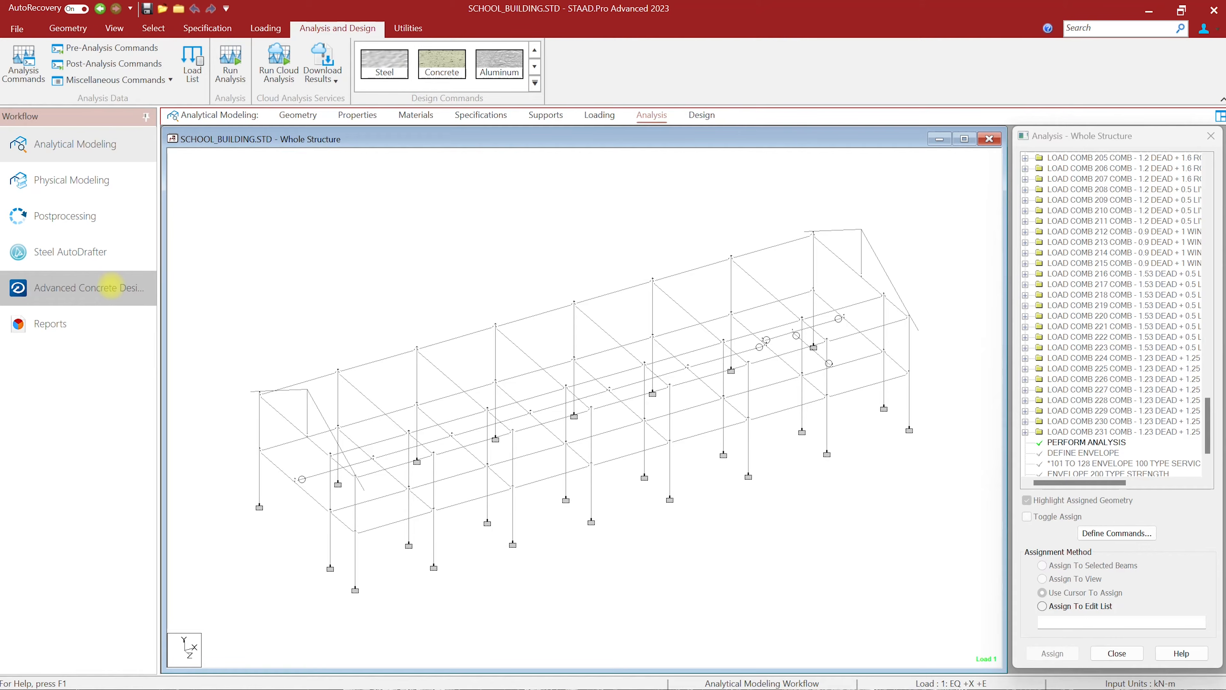
Switch to the Advanced Concrete Design workflow (STAAD RCDC) and choose Slab as the design element at the 3.2 m level
click(111, 287)
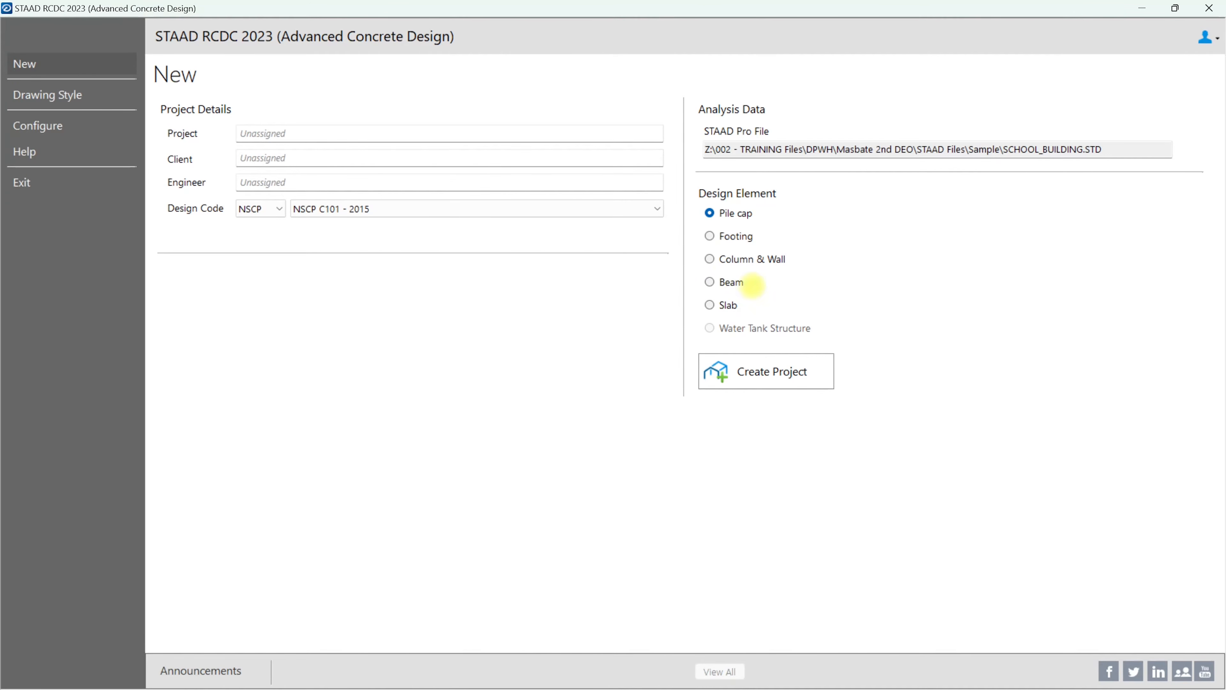
click(722, 239)
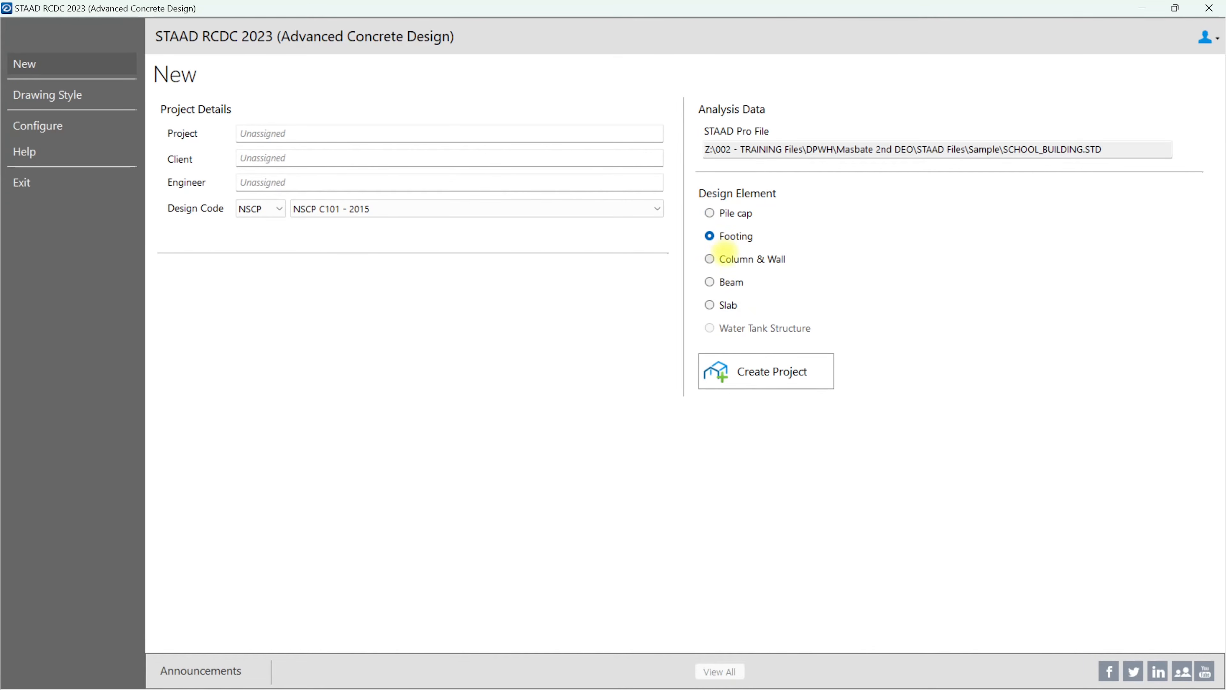
click(716, 257)
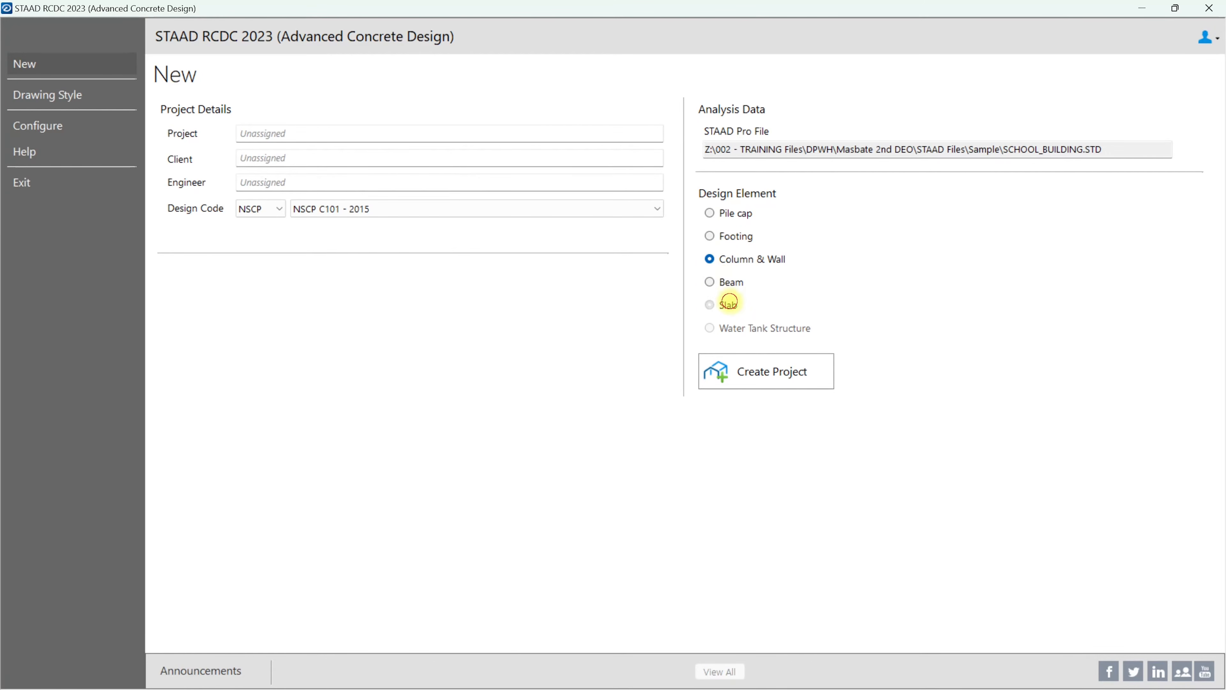
click(726, 304)
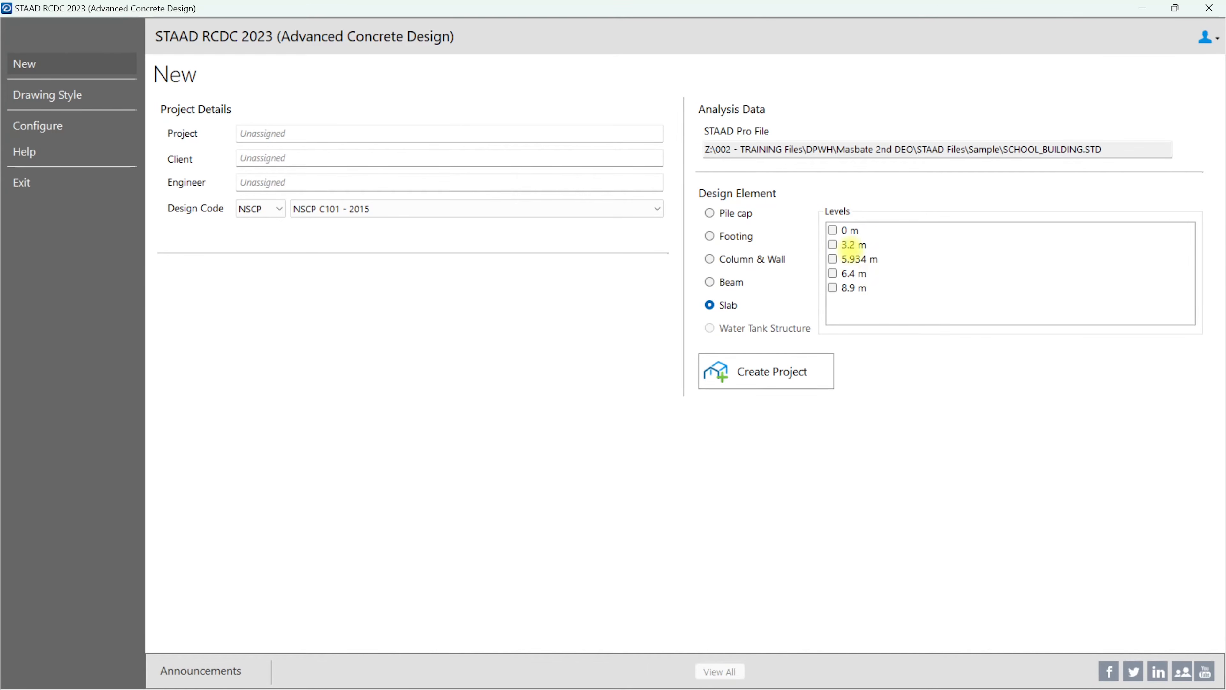
click(835, 244)
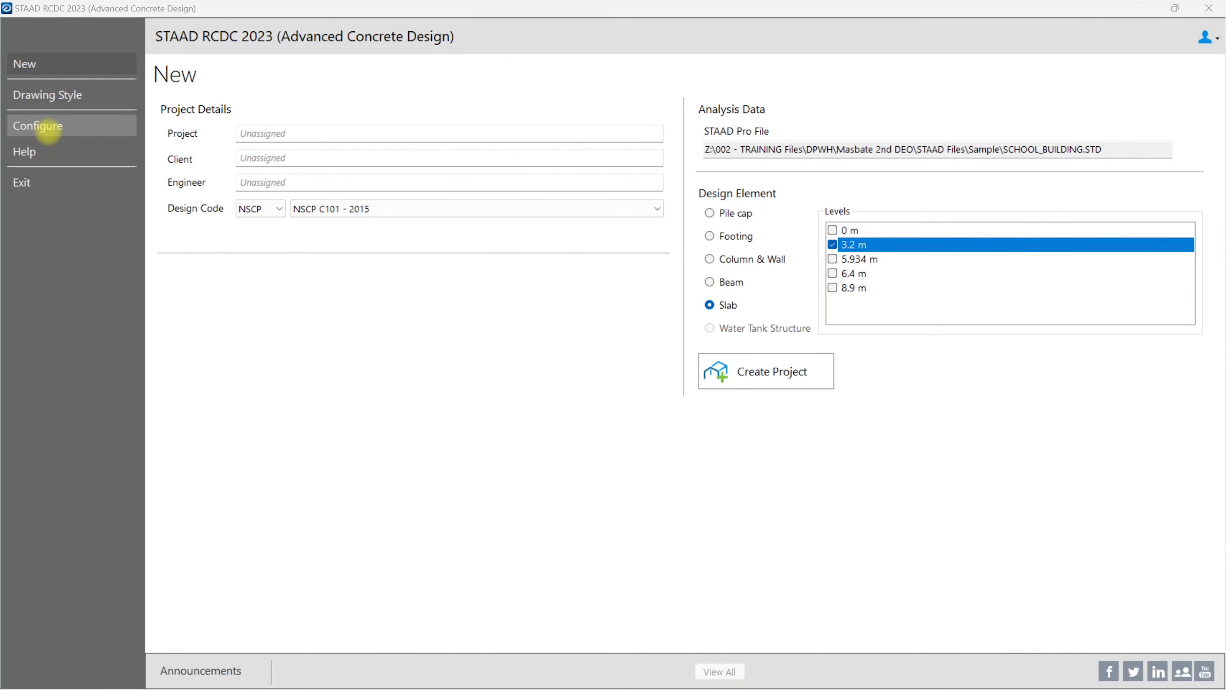
Check the default country and design code in the configuration settings, and return to the new project page
click(48, 130)
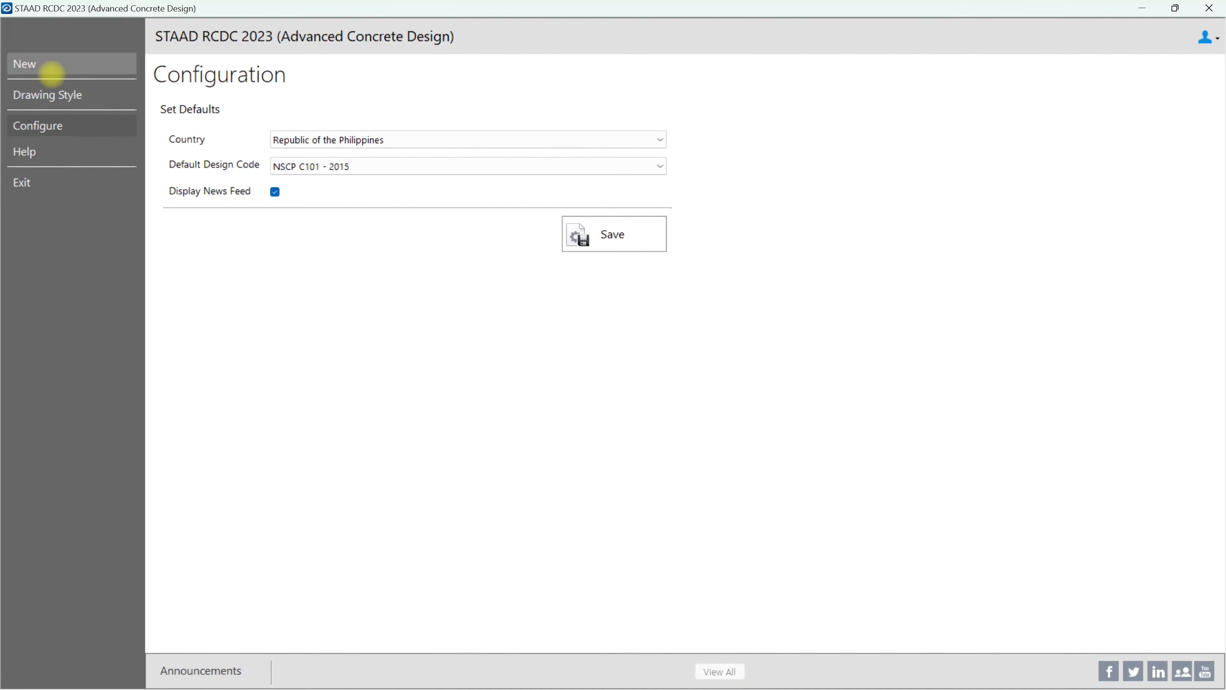
click(51, 72)
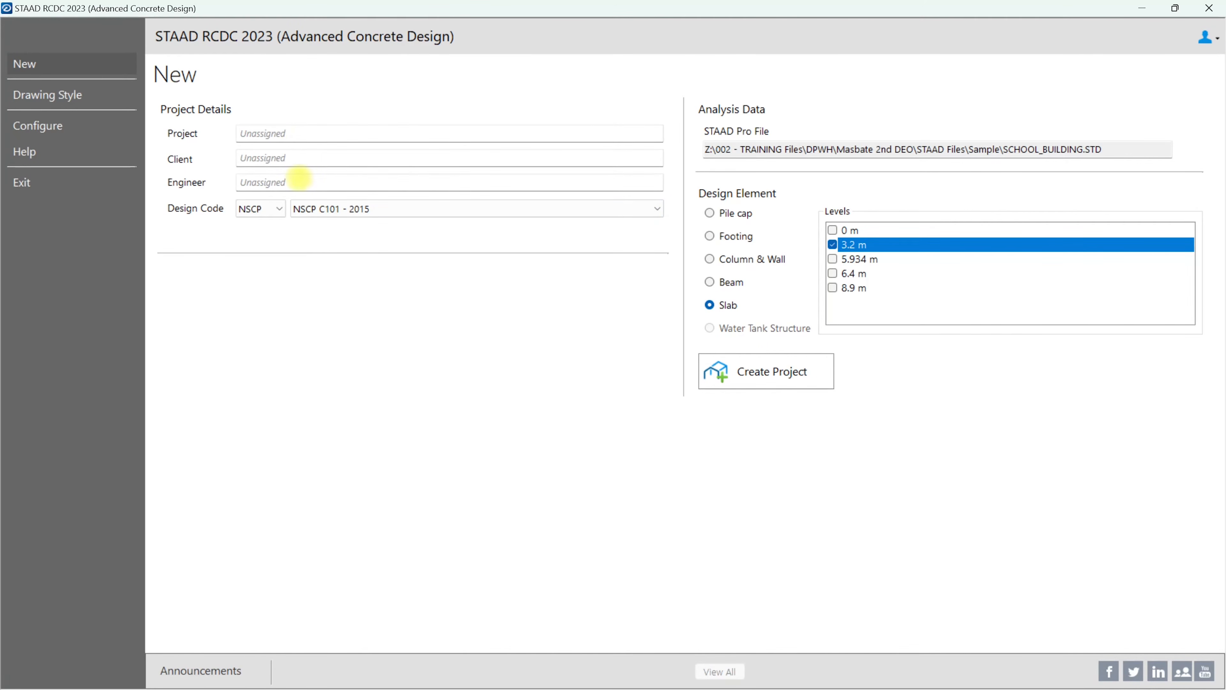
Enter A as the project, client and engineer in the project details, and create the slab design project
double_click(293, 133)
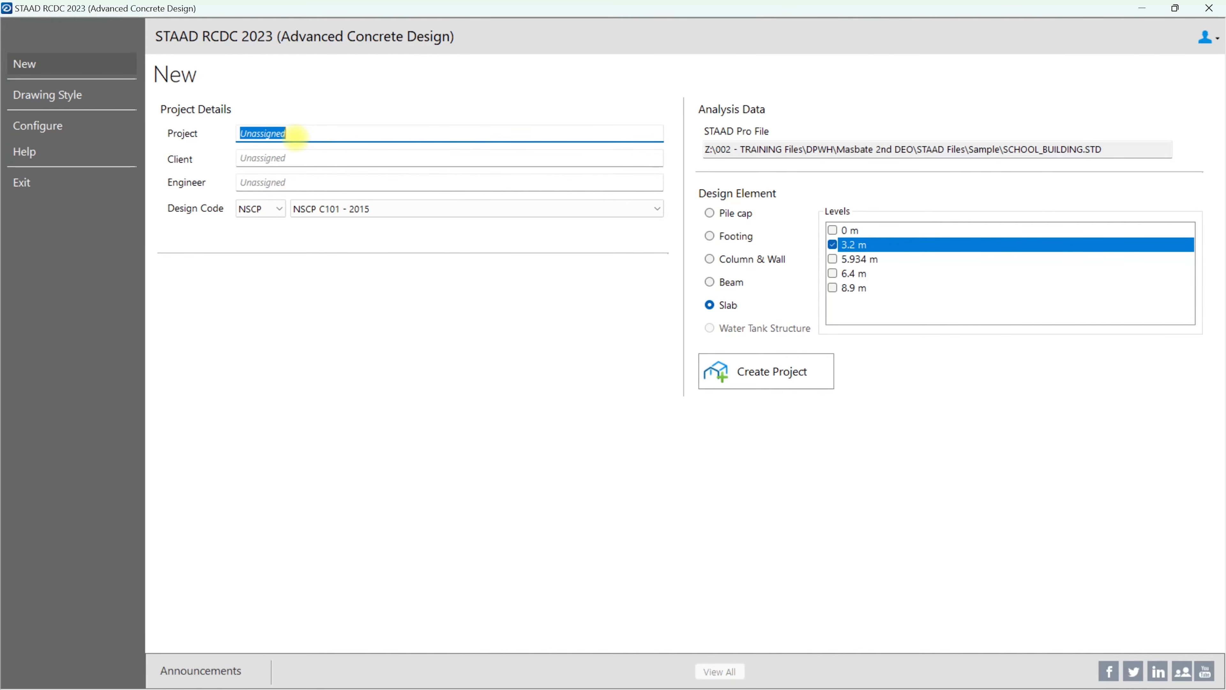
key(Tab)
double_click(294, 133)
text(a)
key(BackSpace)
key(Tab)
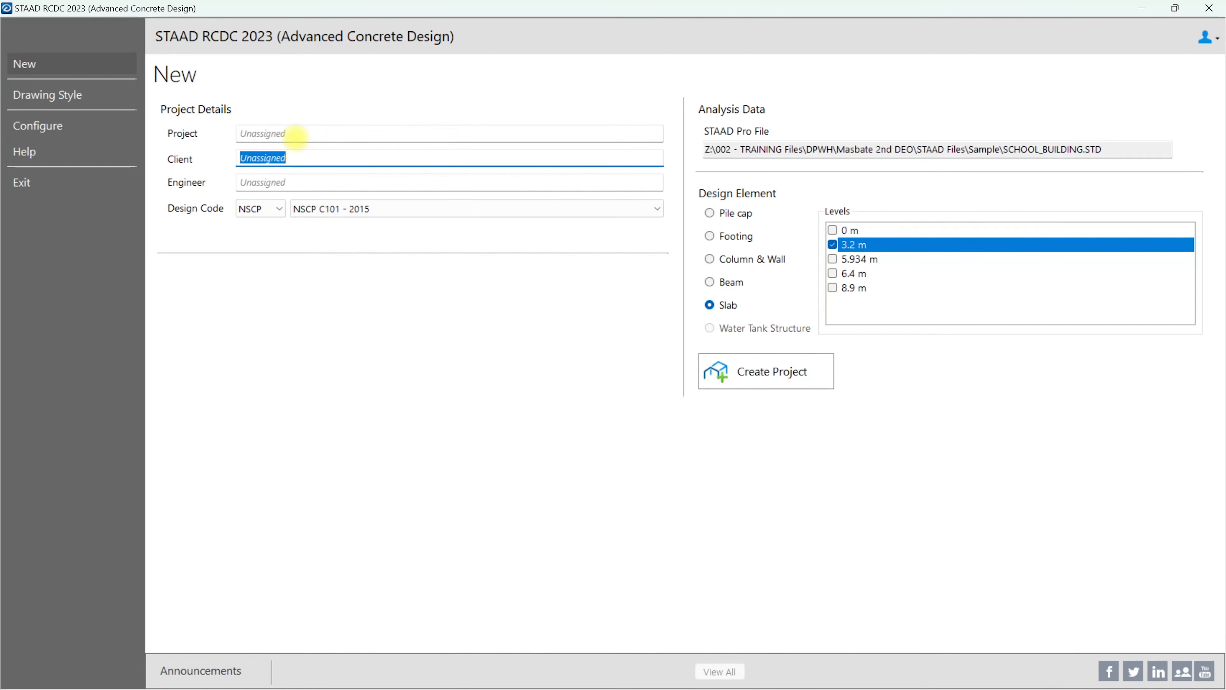
double_click(293, 133)
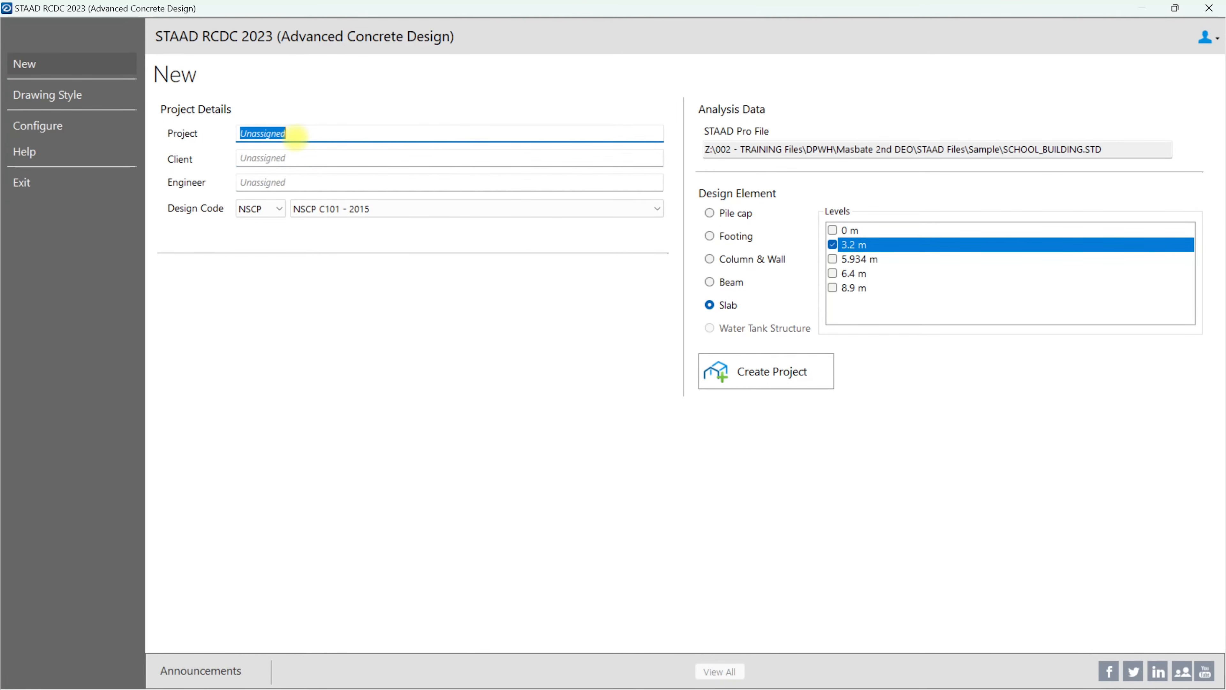
text(A)
key(Tab)
text(A)
key(Tab)
text(A)
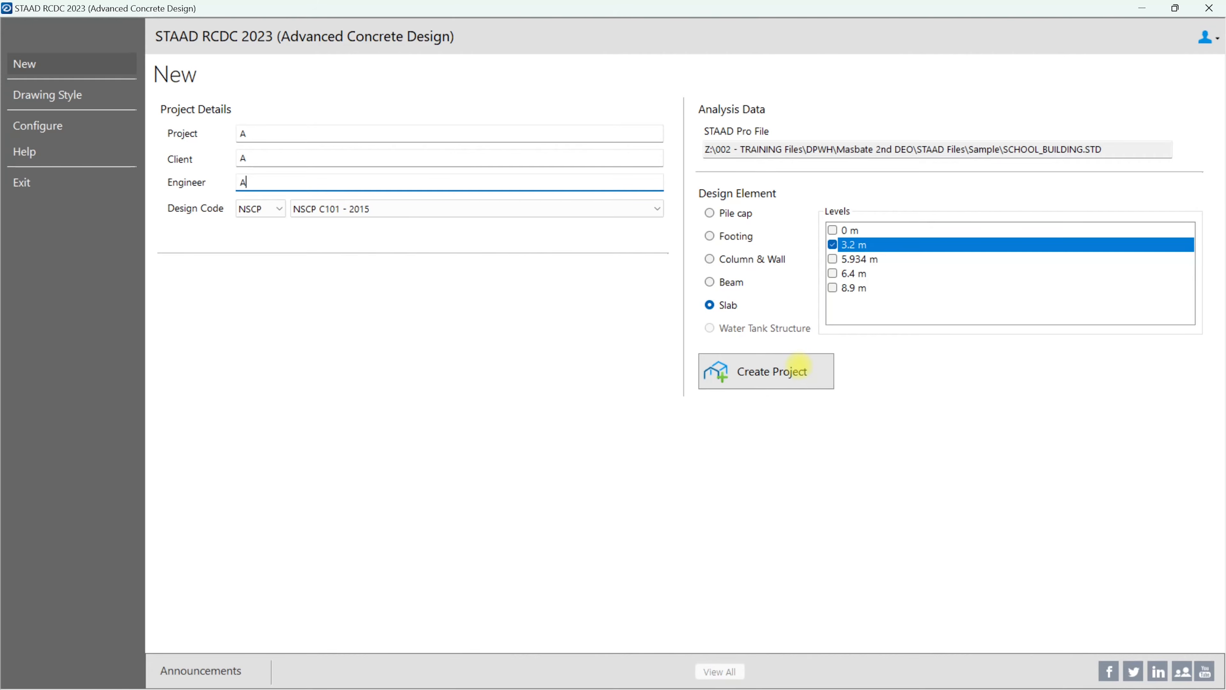
click(800, 370)
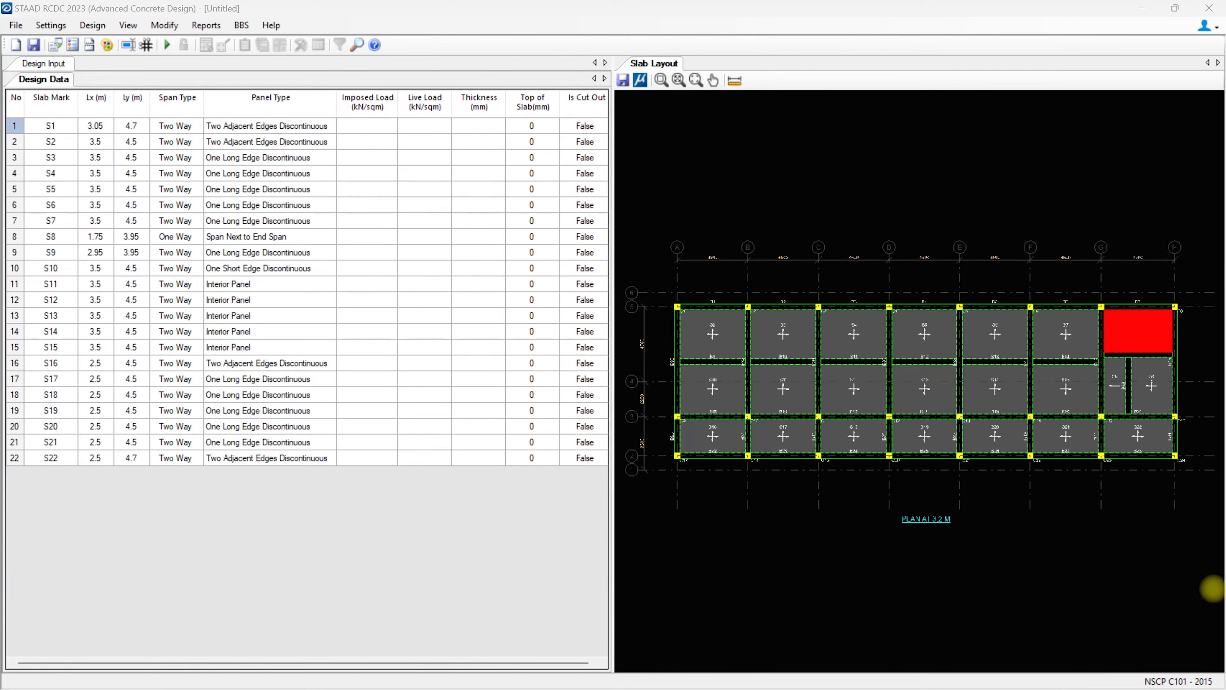
Examine the 3.2 m slab layout and highlight slab S4 to match it with its design data row
middle_drag(895, 363, 928, 346)
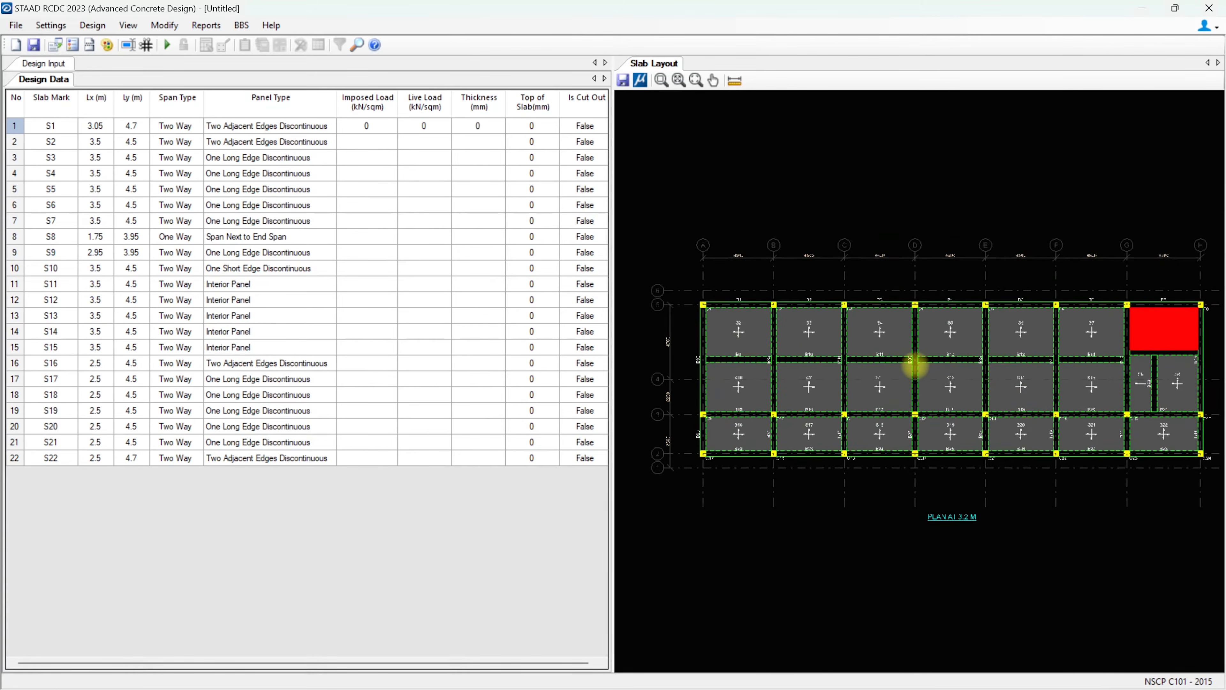
scroll(928, 358, up, 5)
scroll(927, 374, down, 4)
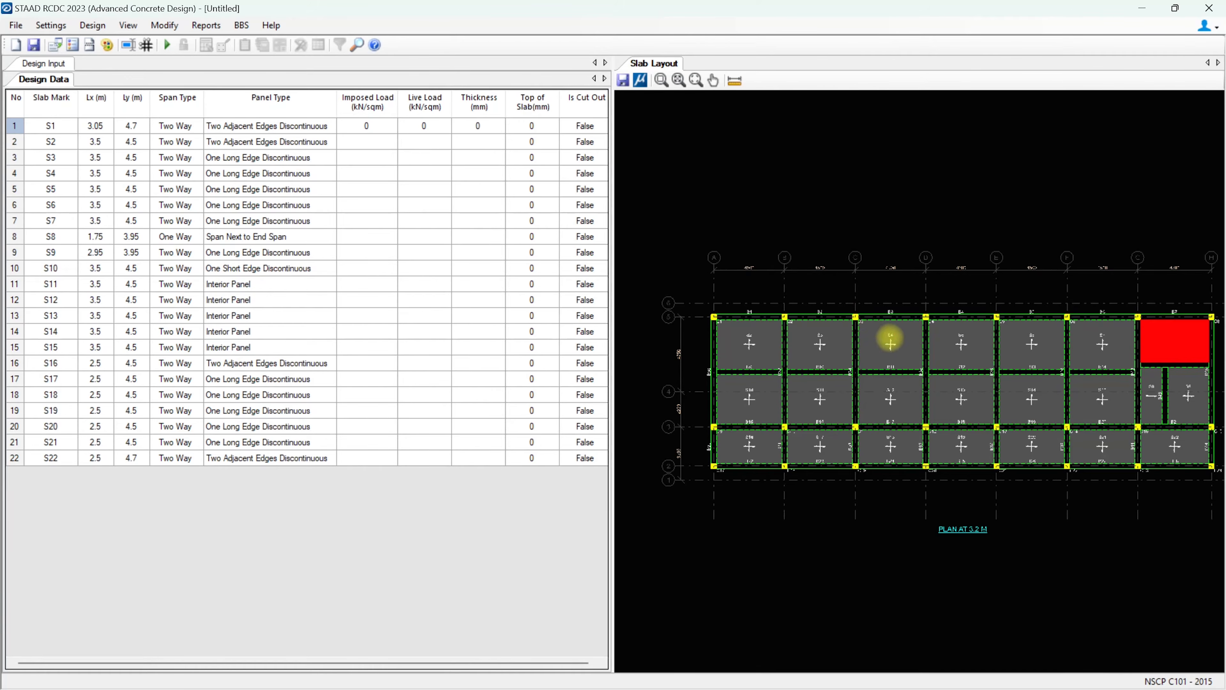
click(890, 341)
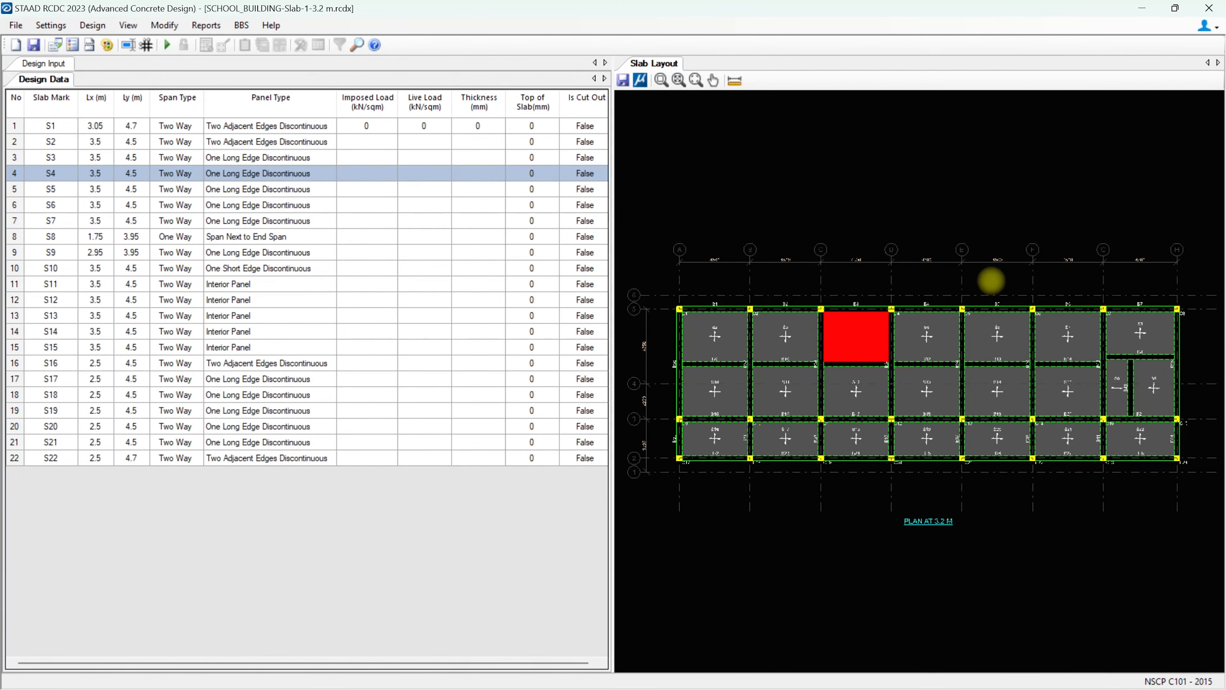
Compare the panel types of slabs S2 and S3 by highlighting each one in the slab layout
scroll(992, 277, down, 2)
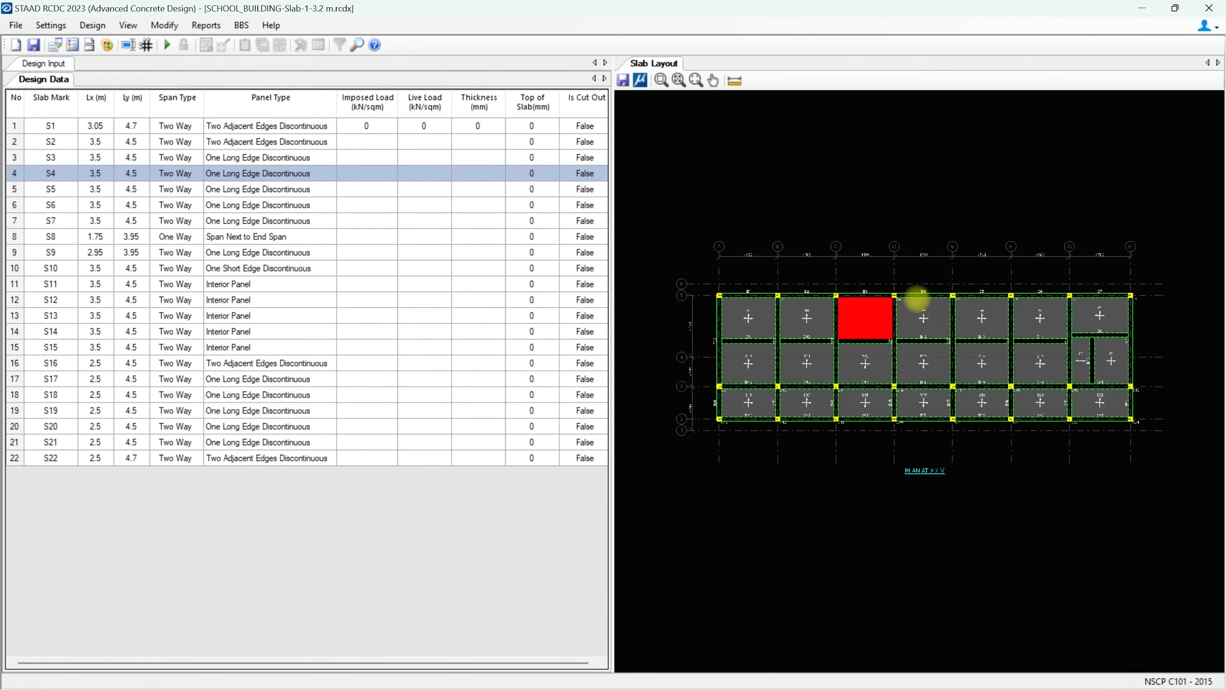
click(808, 313)
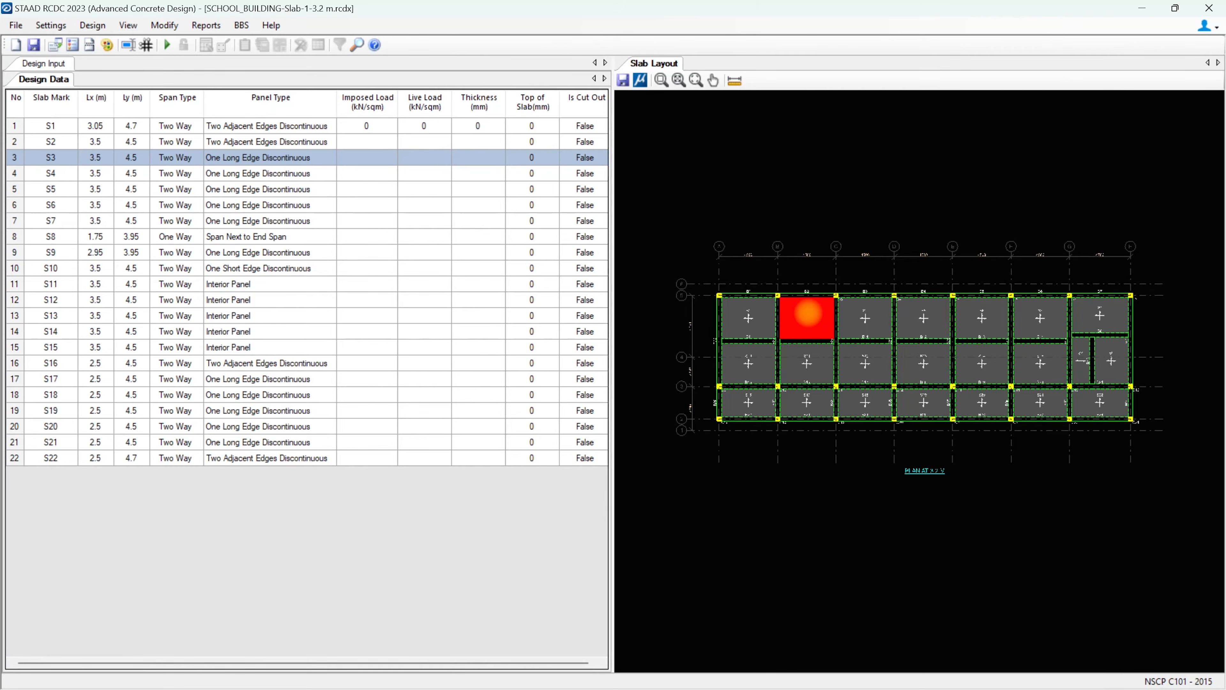
scroll(808, 313, up, 3)
click(719, 313)
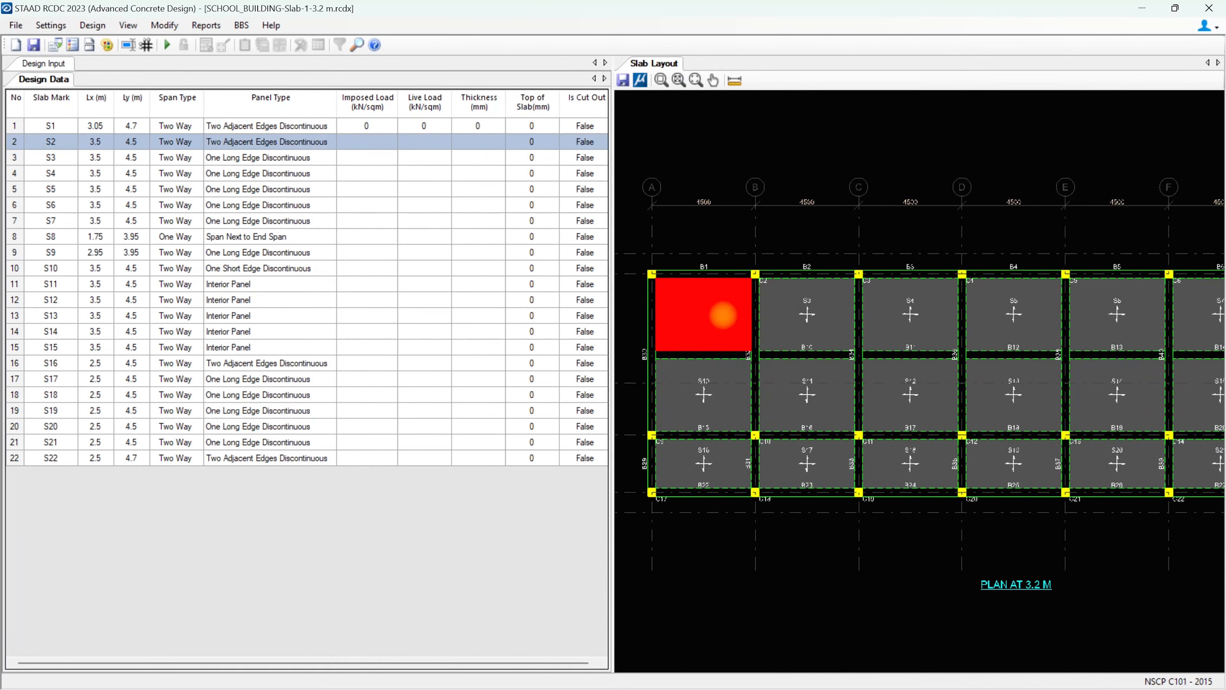
click(803, 317)
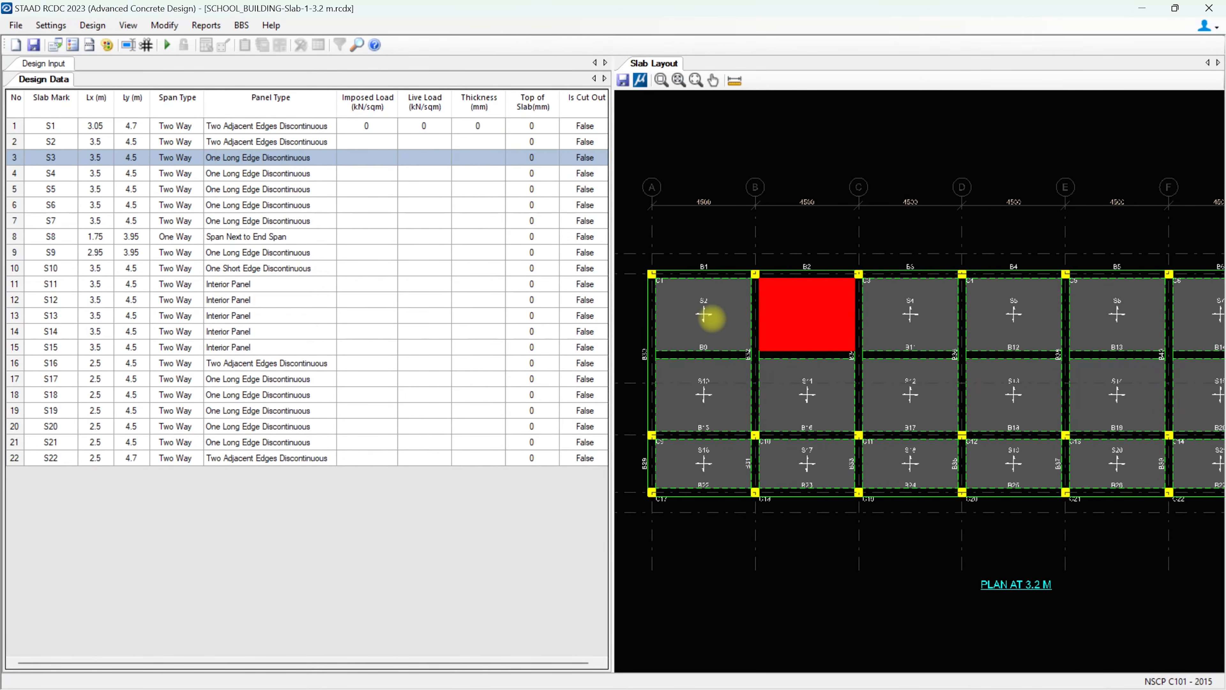
click(711, 317)
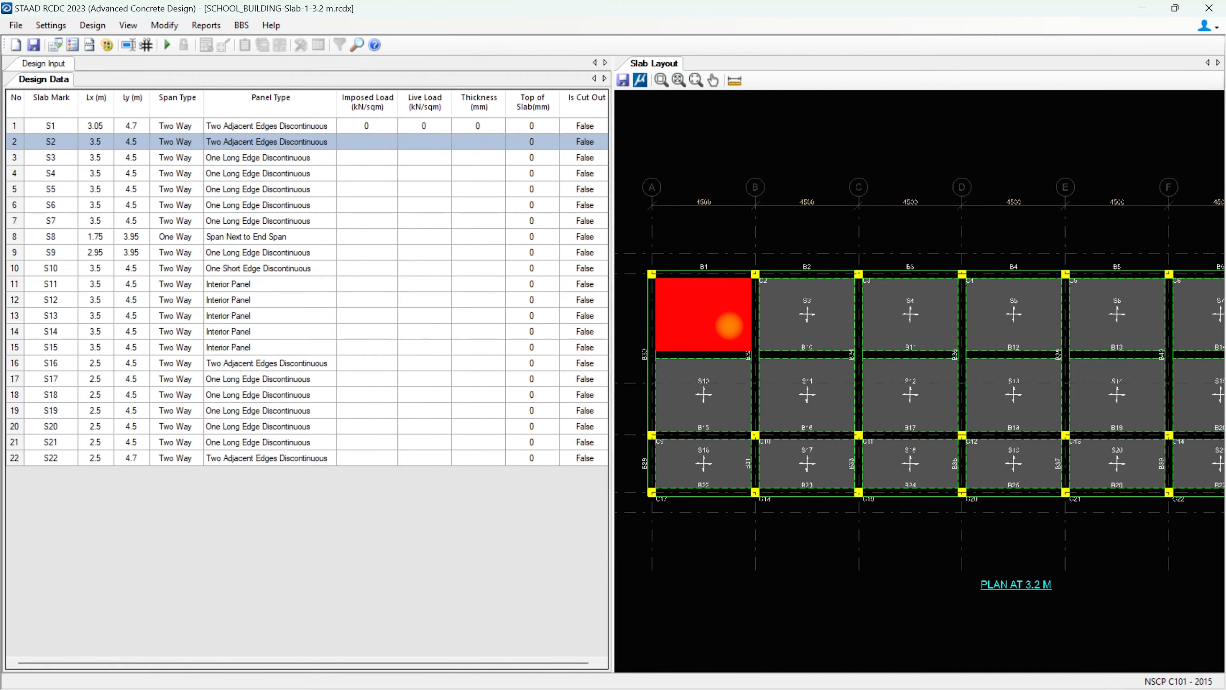
scroll(729, 326, down, 2)
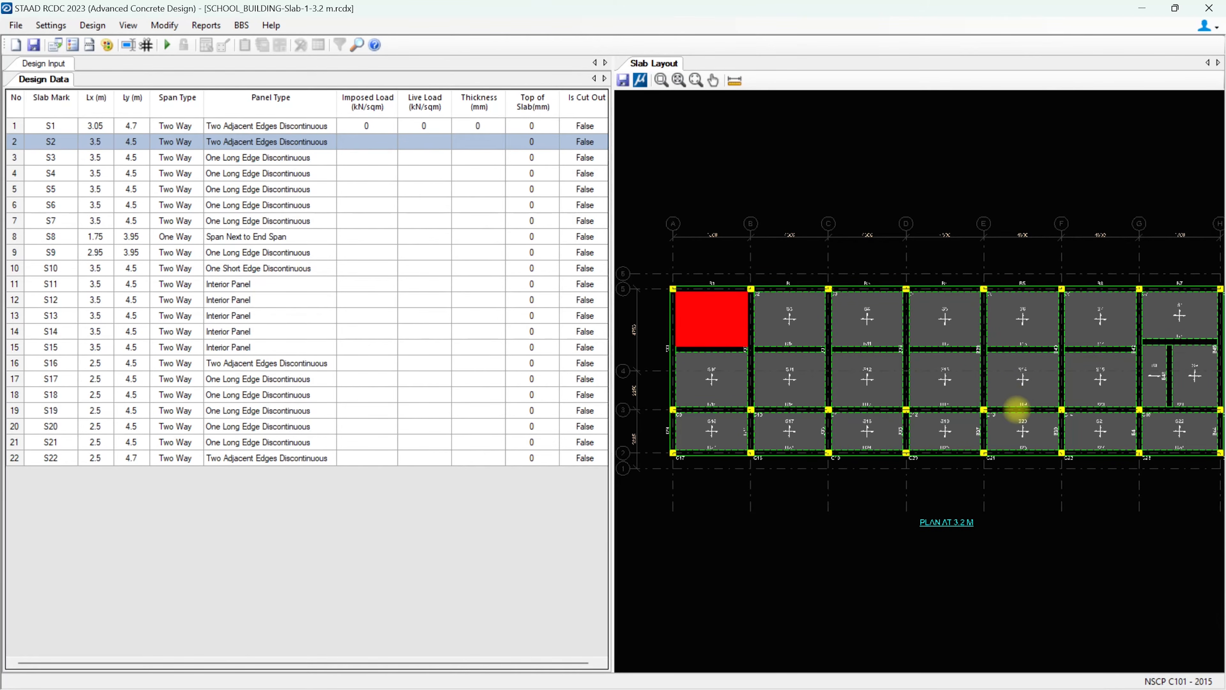
Inspect slab S9 beside the one-way slab S8, and highlight corner slab S2 in the layout
middle_drag(1015, 414, 956, 401)
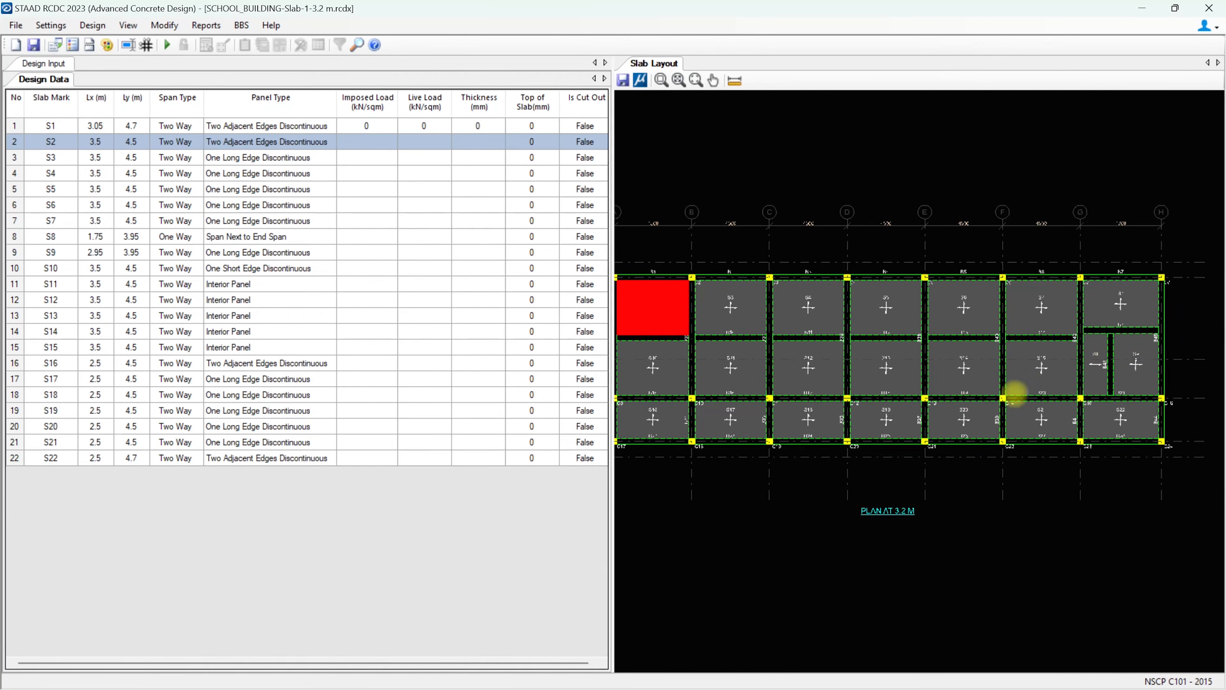
scroll(1130, 360, up, 3)
click(1130, 360)
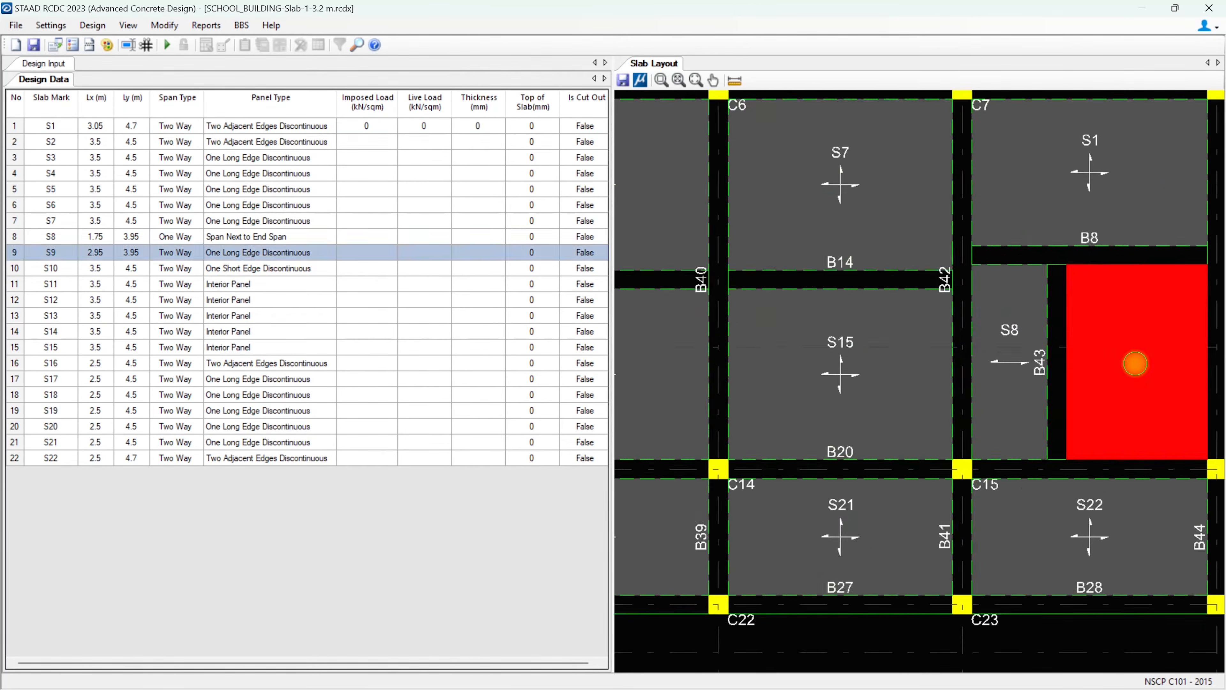
scroll(1130, 359, up, 3)
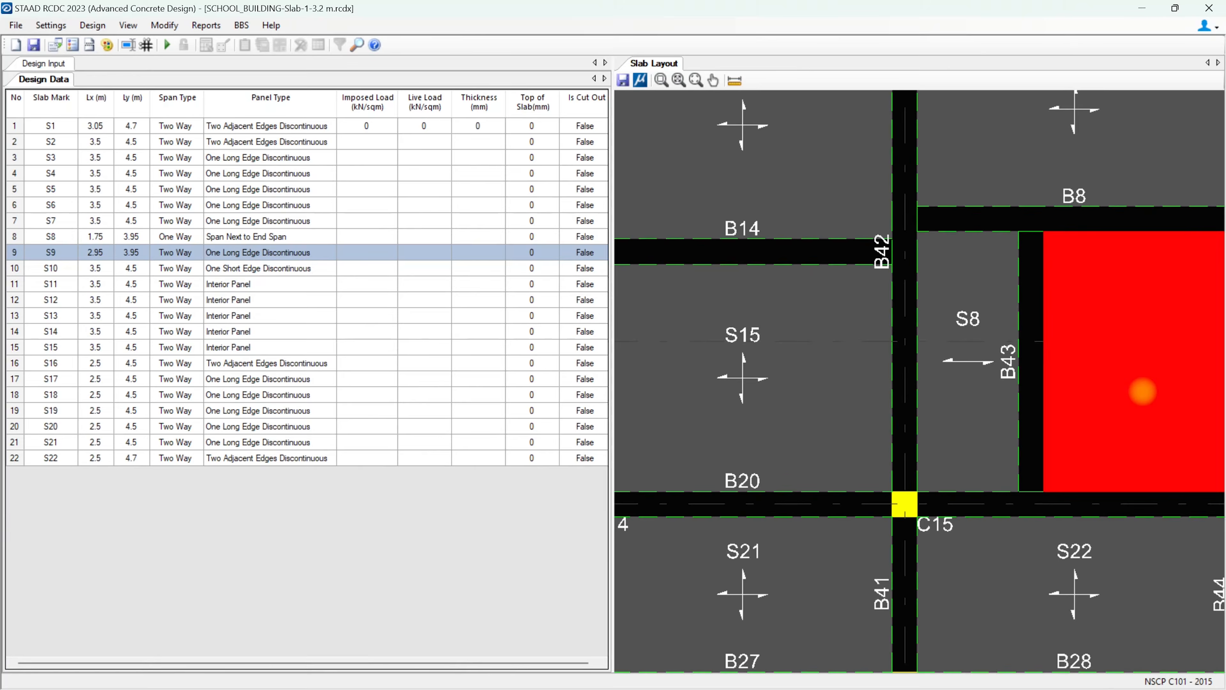
scroll(1142, 391, down, 6)
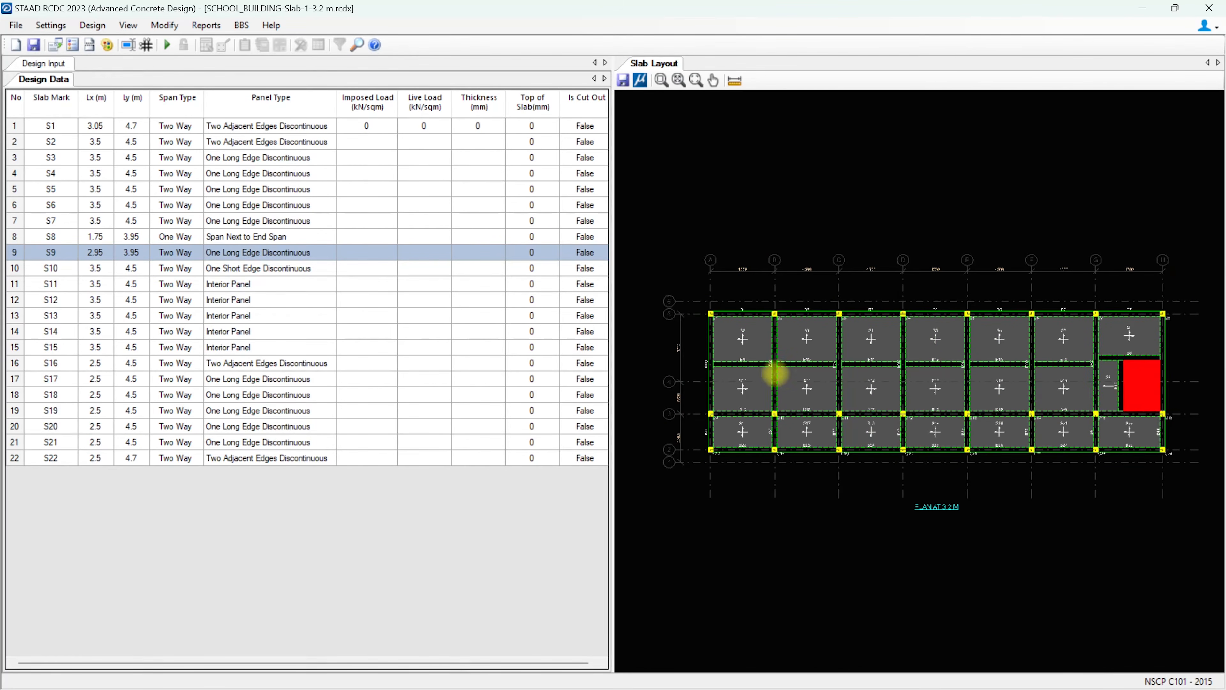
click(755, 347)
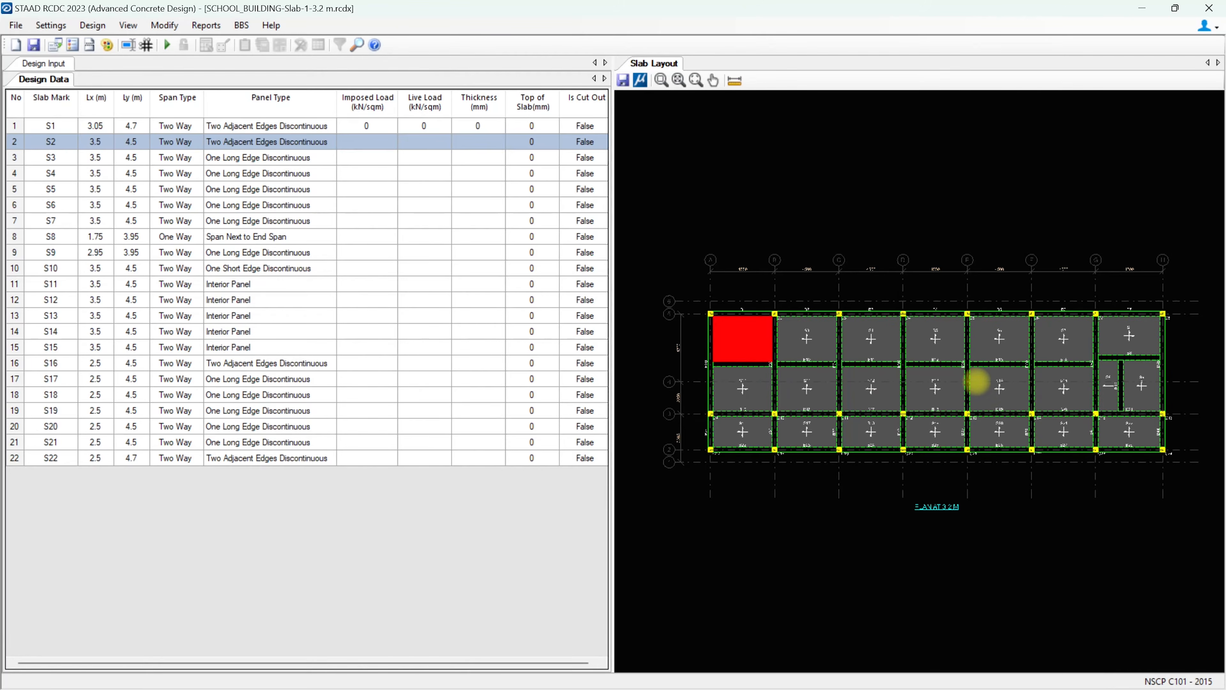
Check the design data of slabs S16, S17 and S5, and examine the grid labels along the plan
scroll(977, 381, up, 2)
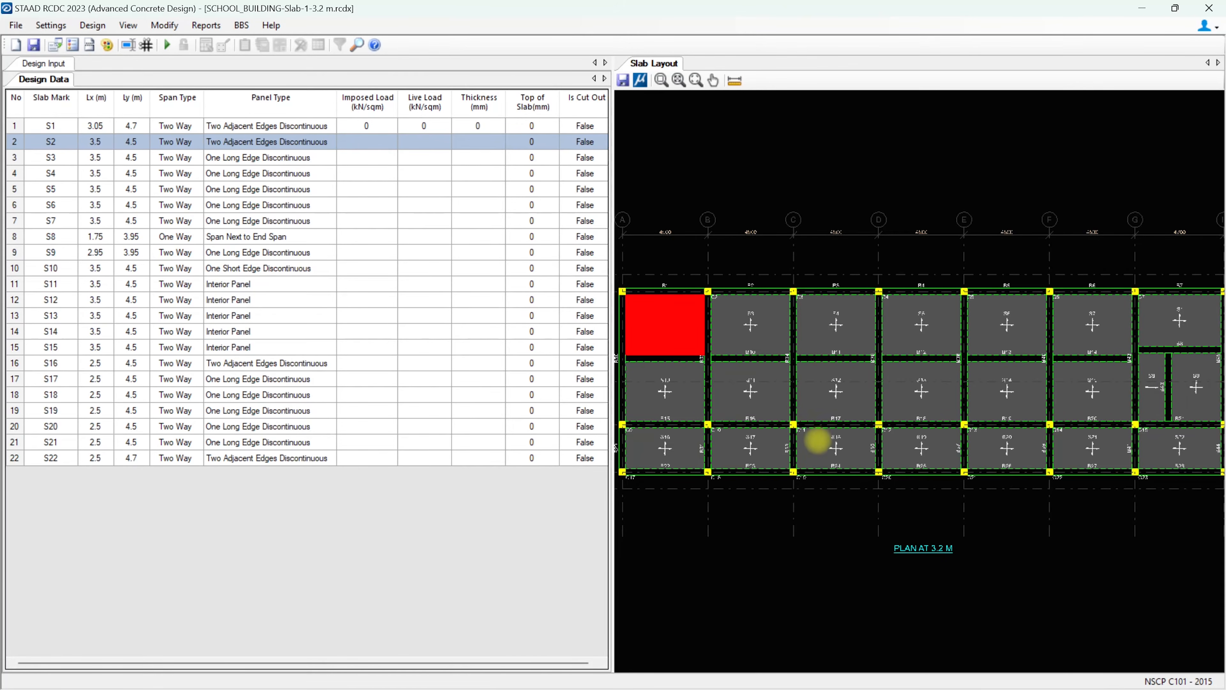
click(691, 452)
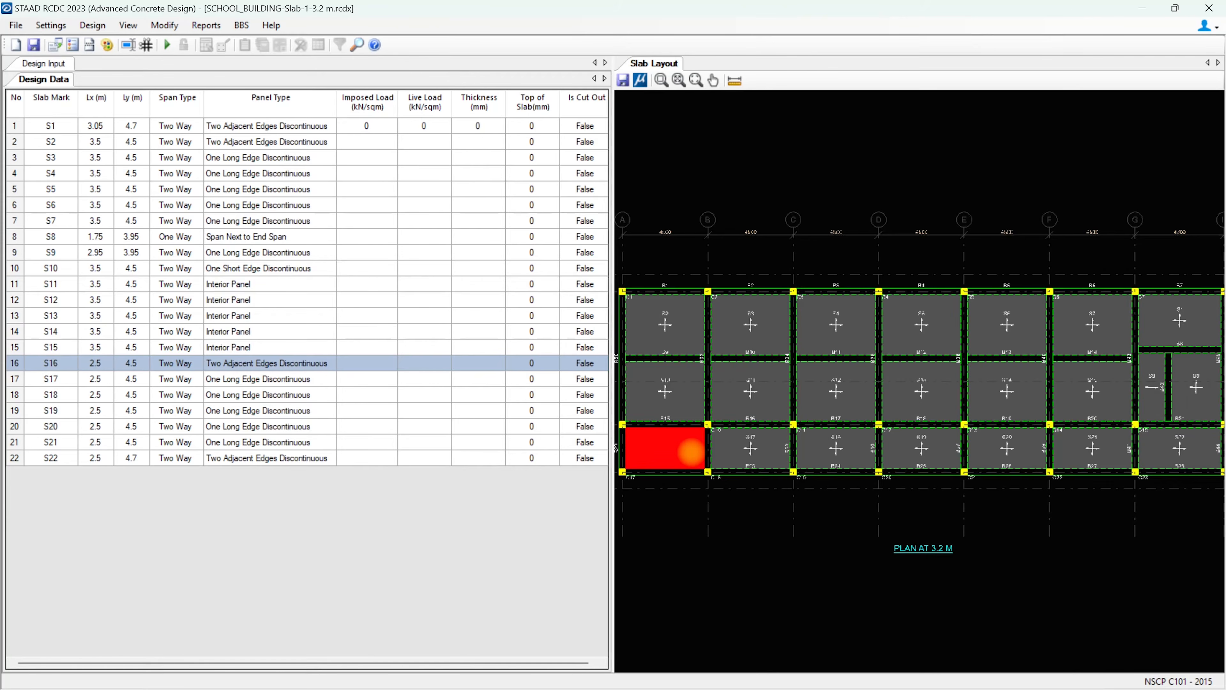
click(727, 446)
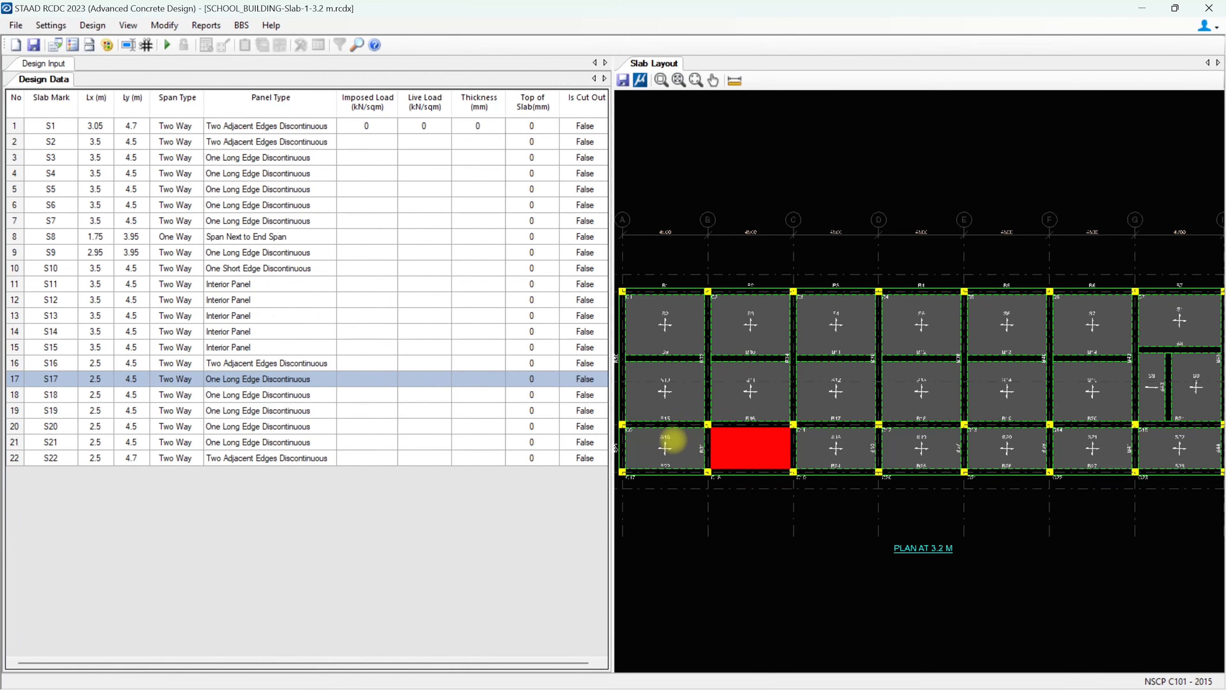
scroll(710, 456, down, 1)
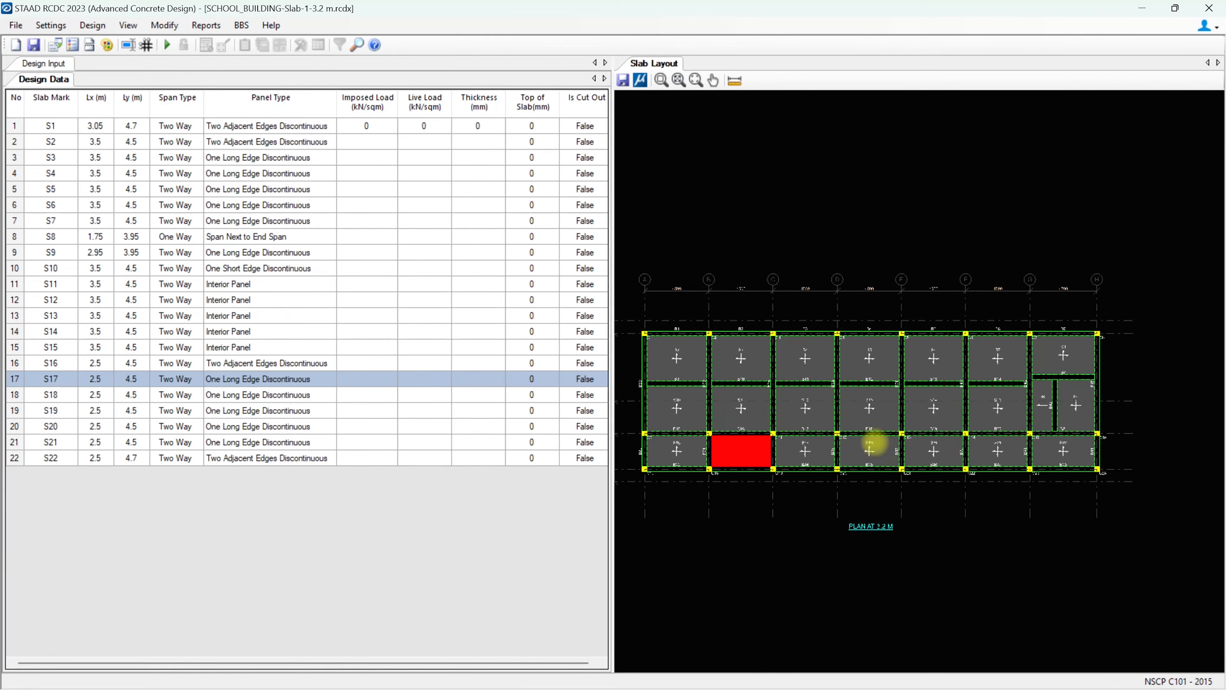
click(850, 373)
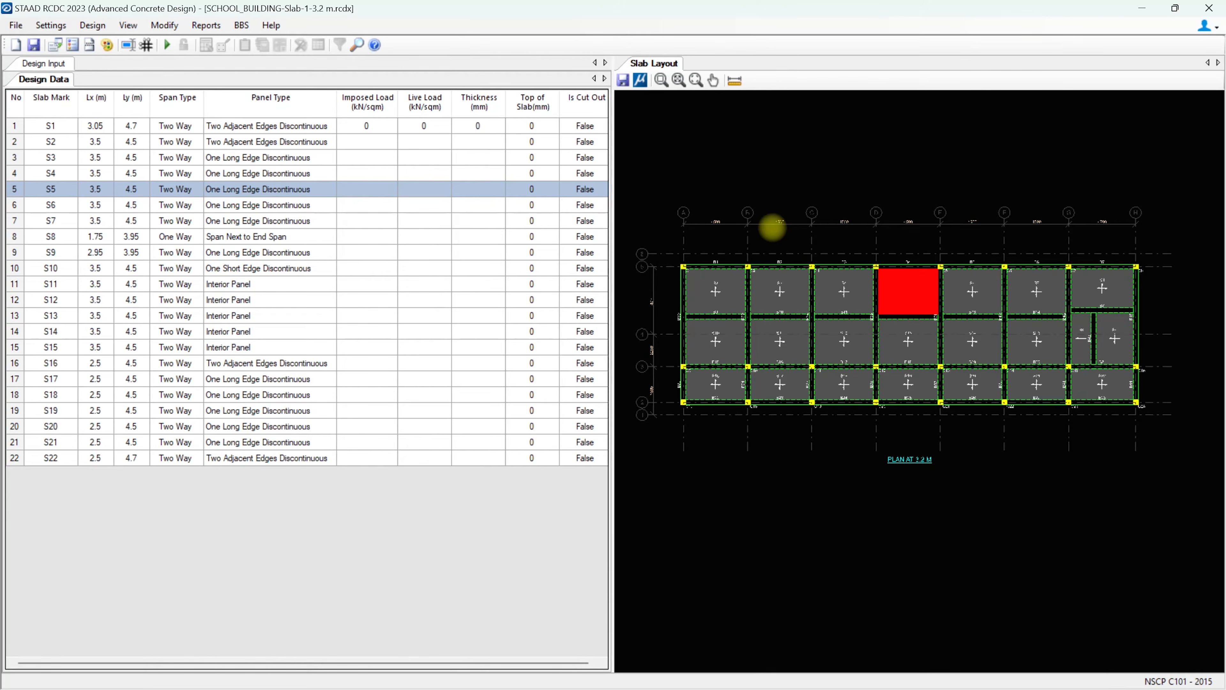
scroll(679, 218, up, 4)
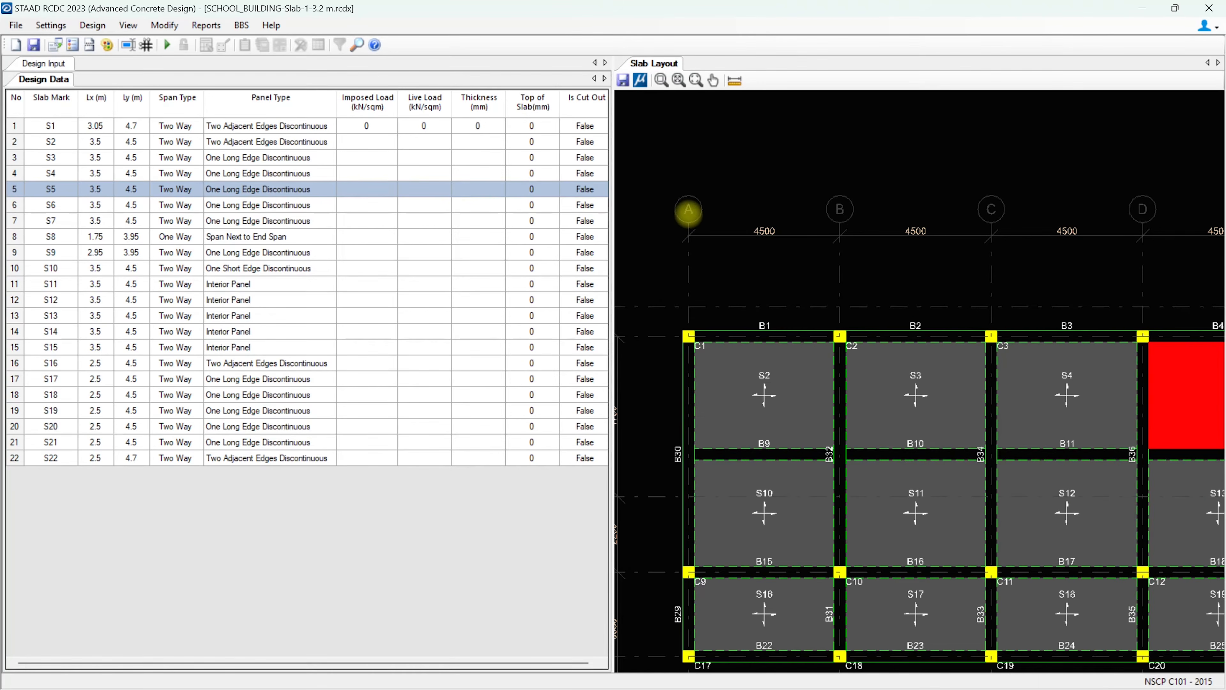
scroll(706, 255, down, 5)
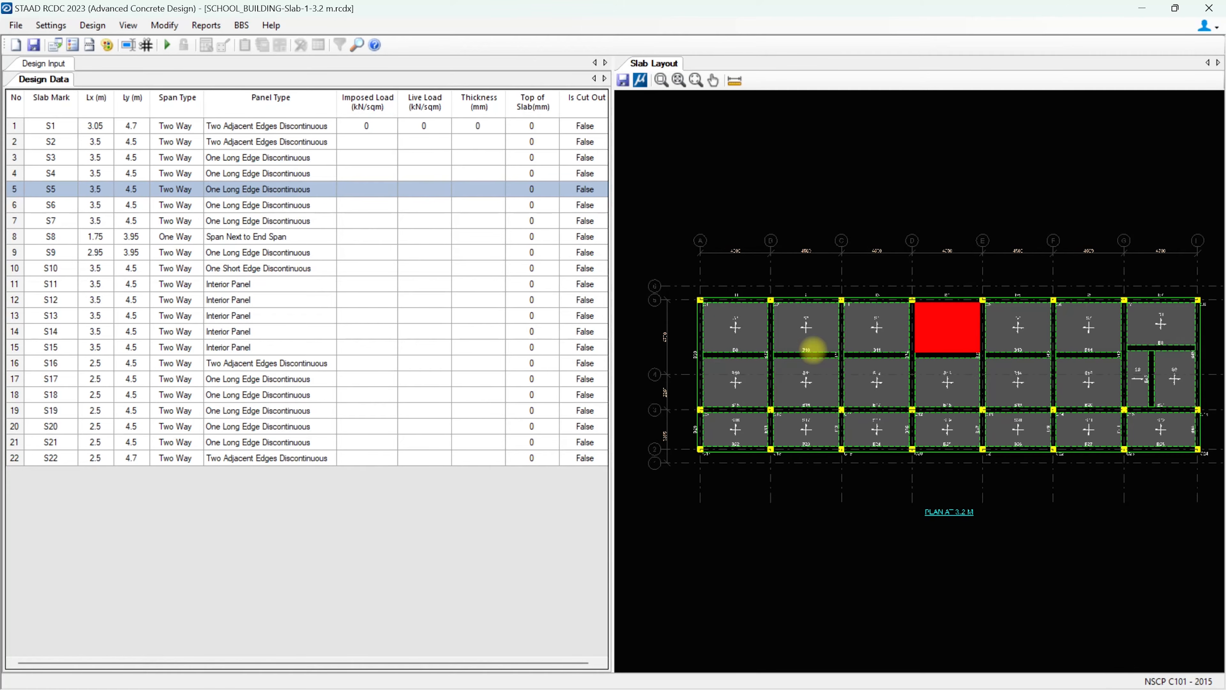
click(165, 26)
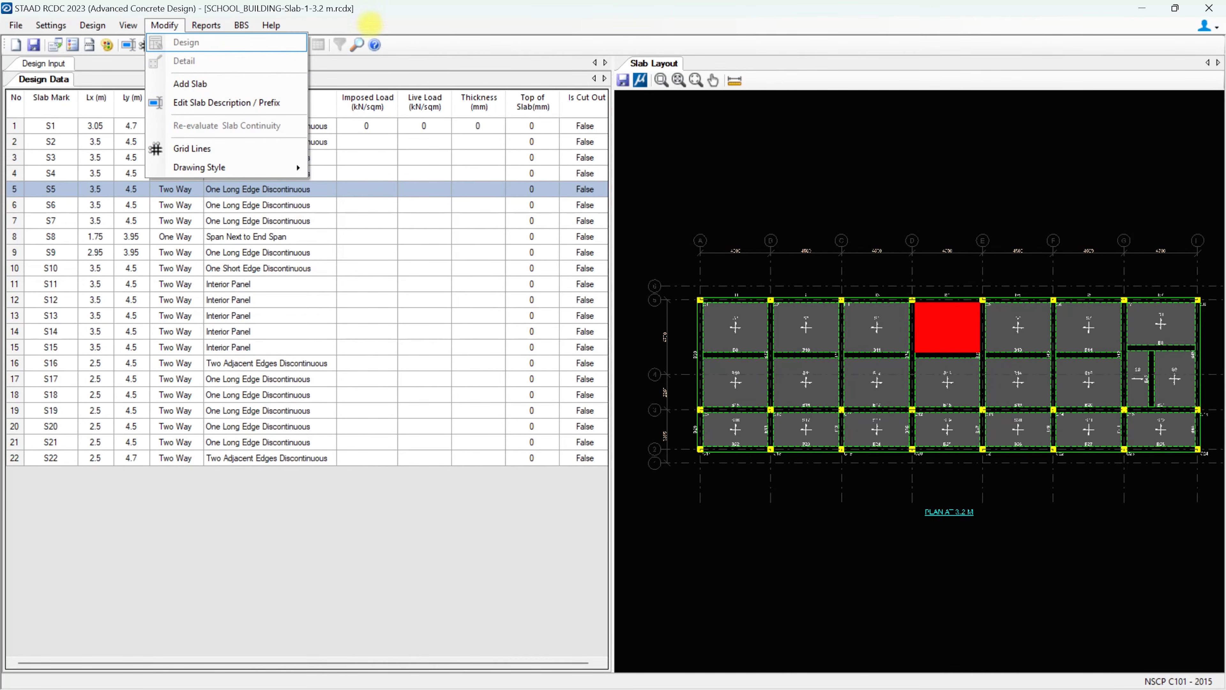
click(392, 13)
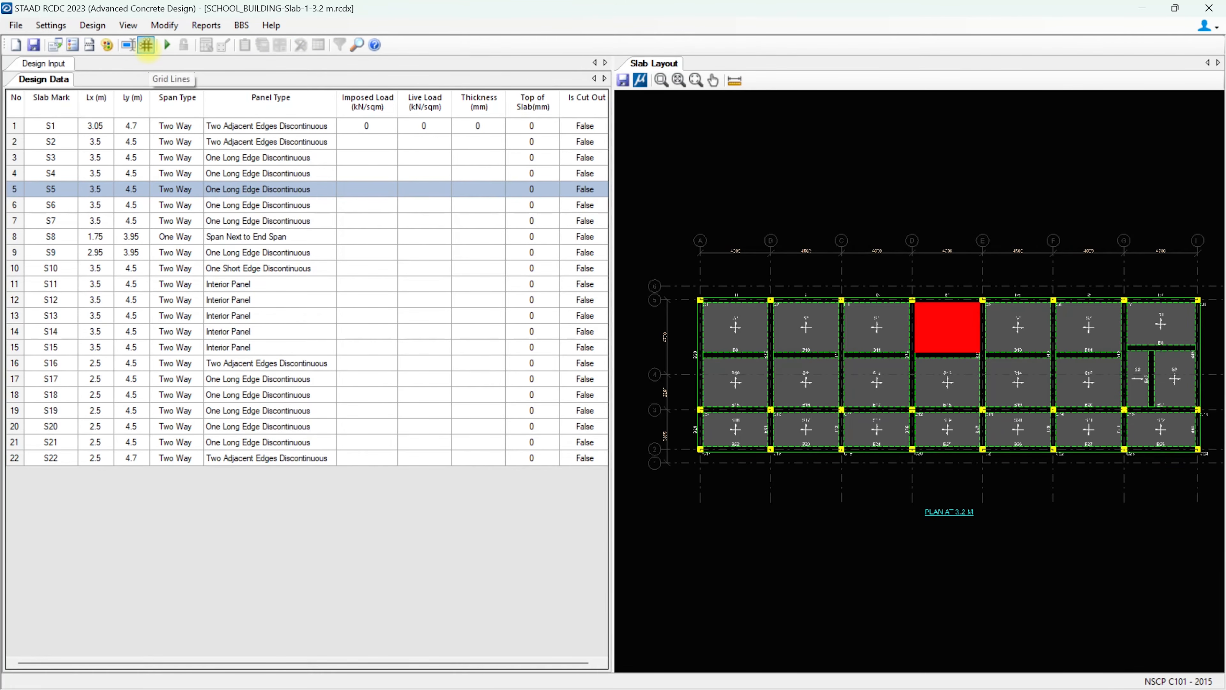
Turn off the X grid lines at -10.38 m and 0.88 m in the slab plan
click(147, 45)
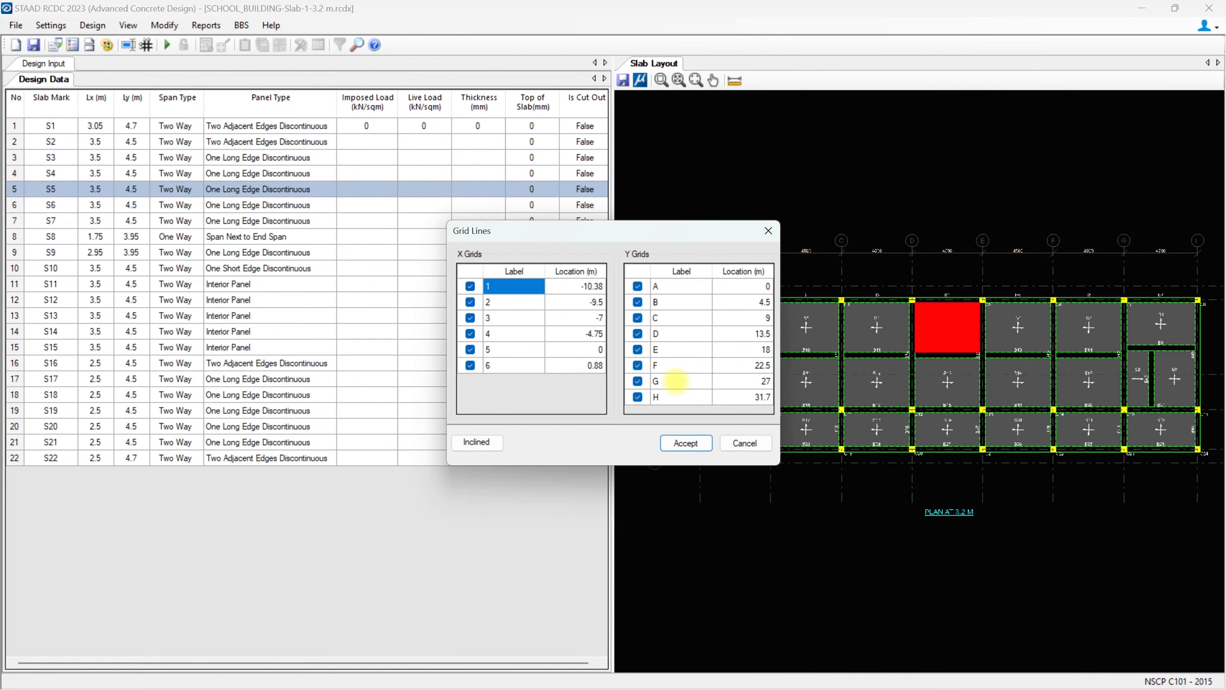
drag(654, 228, 460, 202)
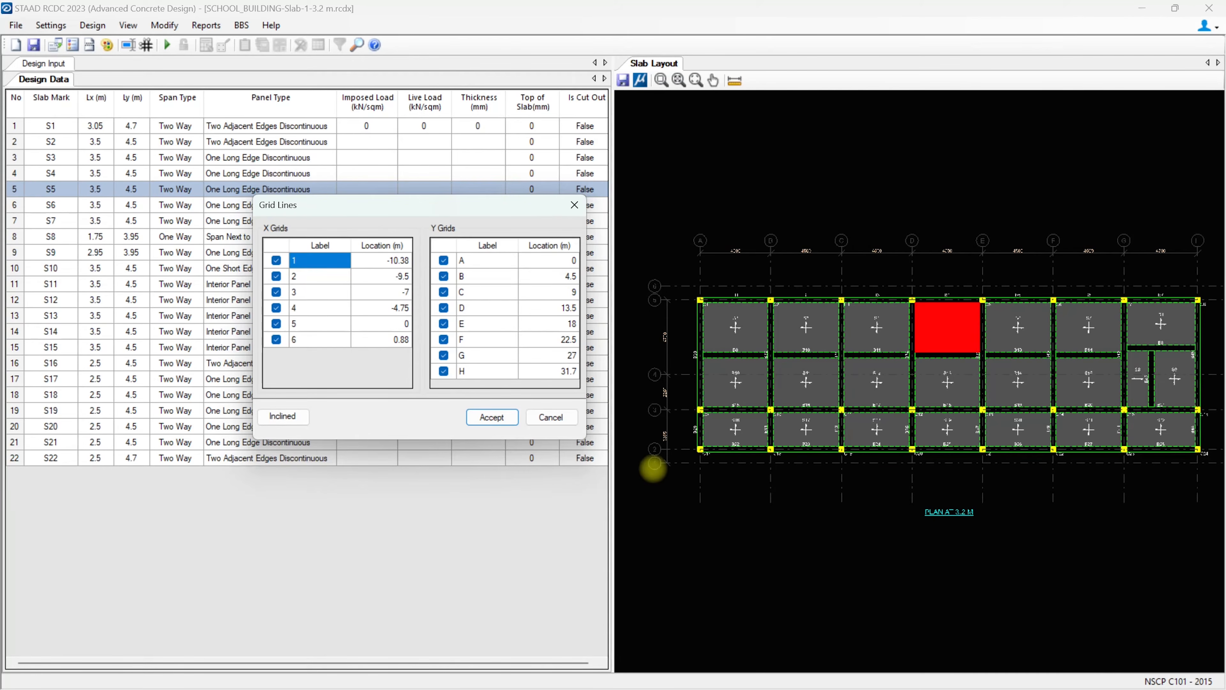
click(675, 452)
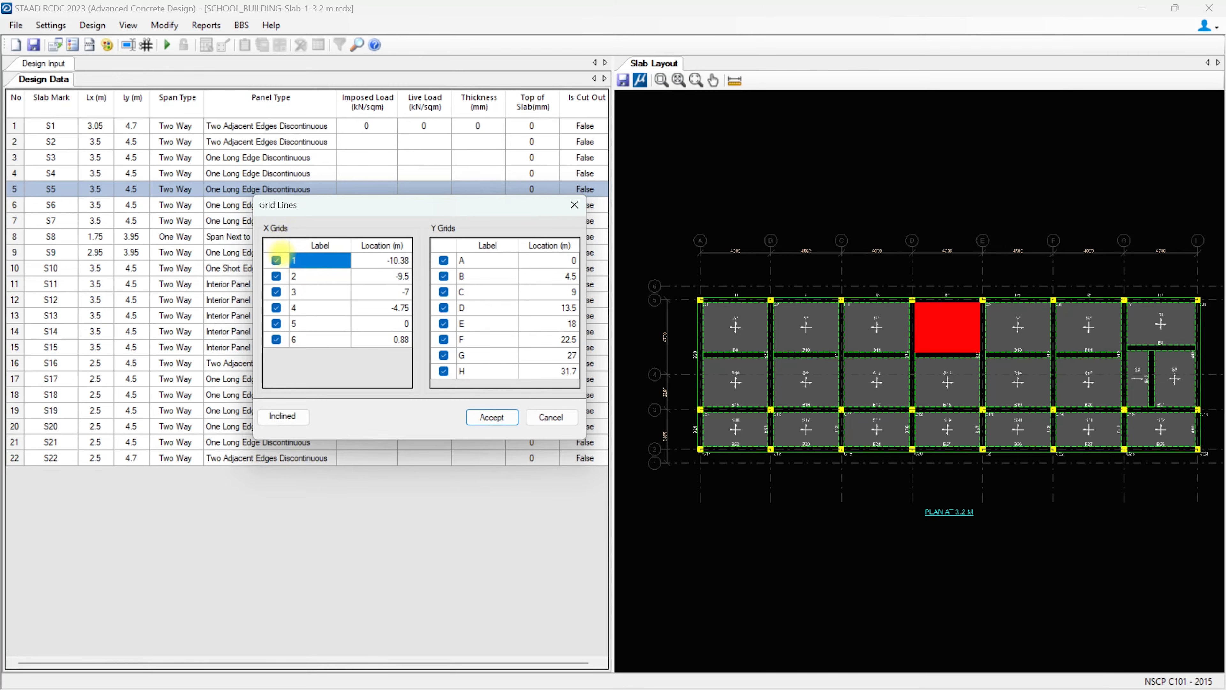
click(274, 259)
click(276, 259)
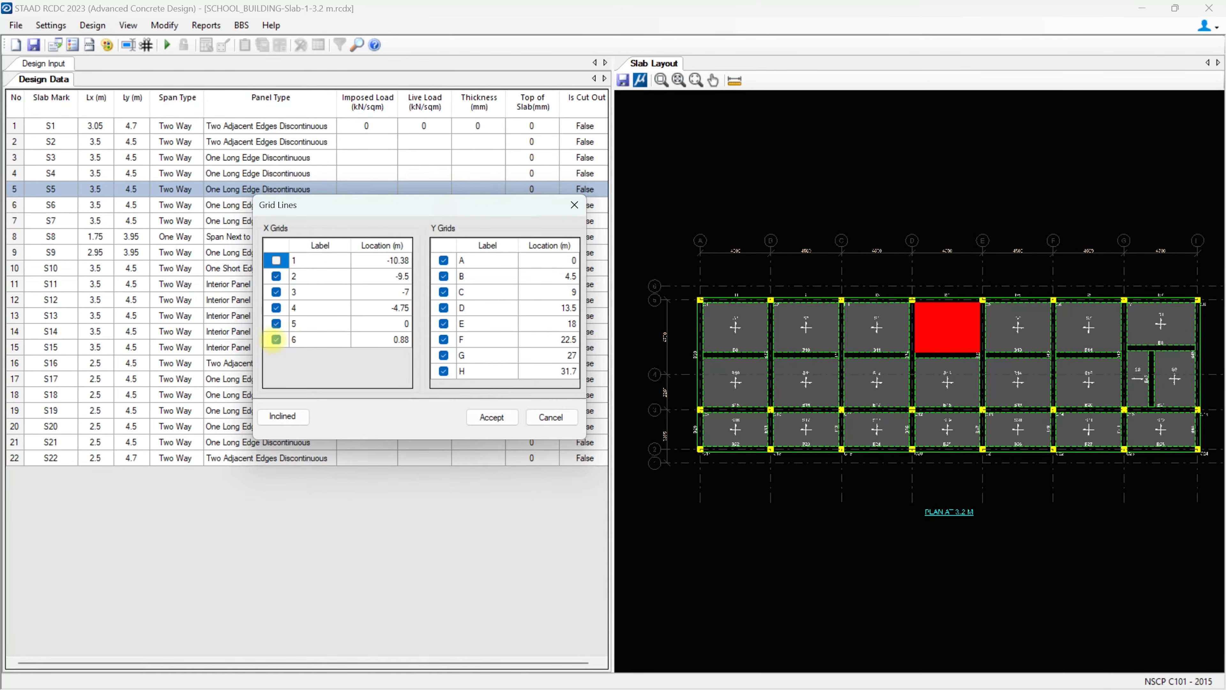
click(275, 339)
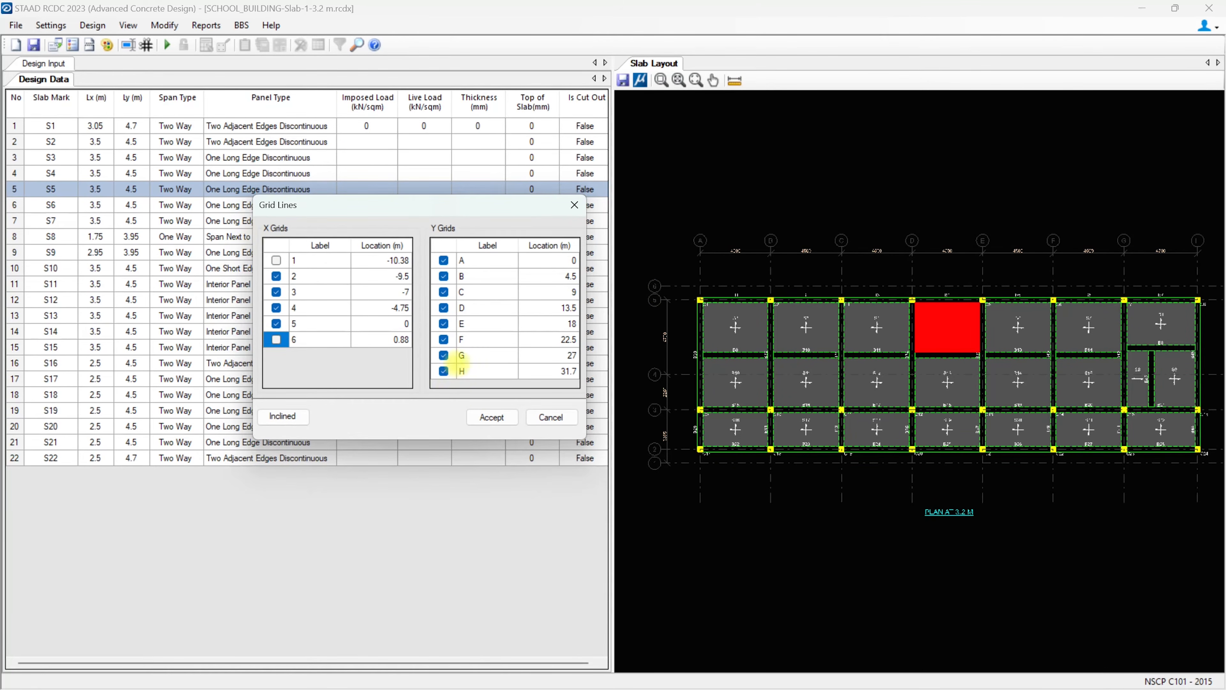
click(491, 417)
scroll(688, 454, up, 4)
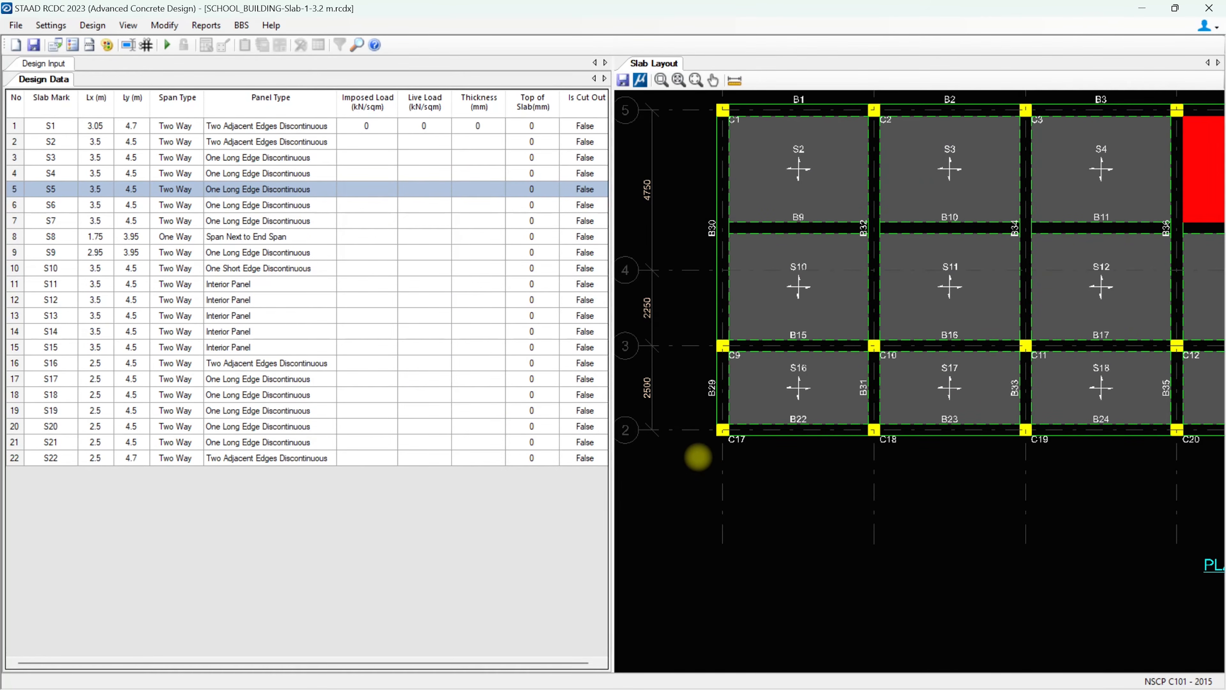
scroll(695, 459, down, 1)
middle_drag(695, 459, 734, 479)
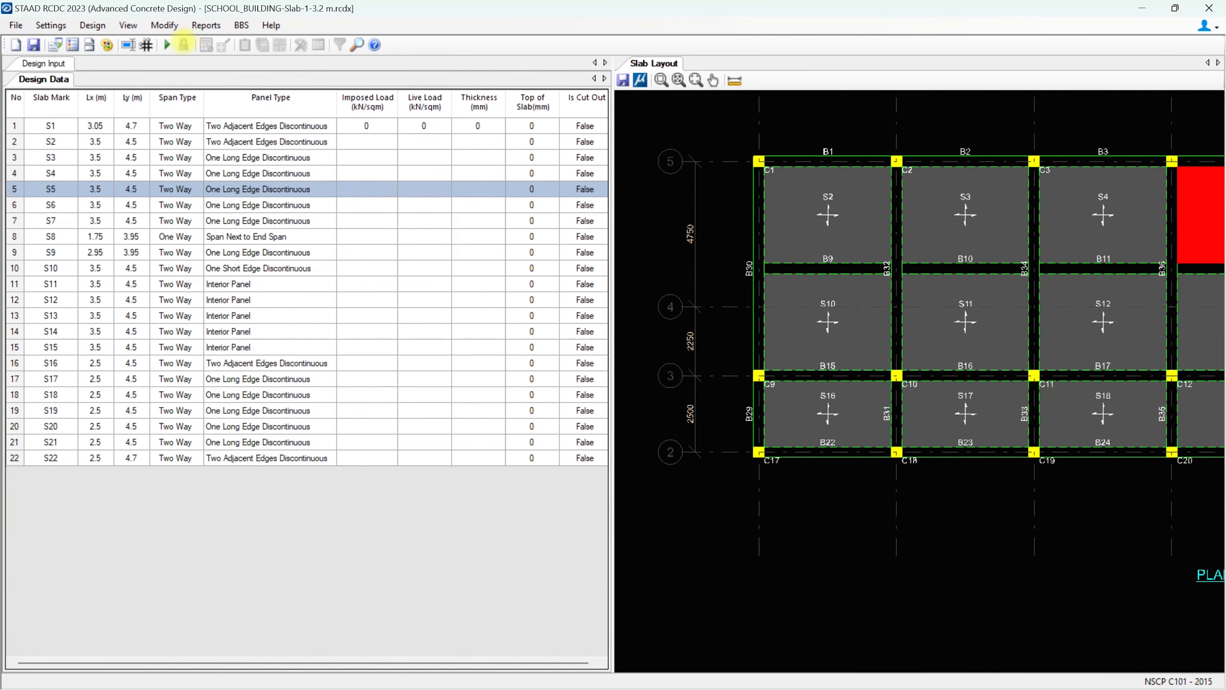
Relabel the X grid line at -9.5 m as 1
click(146, 45)
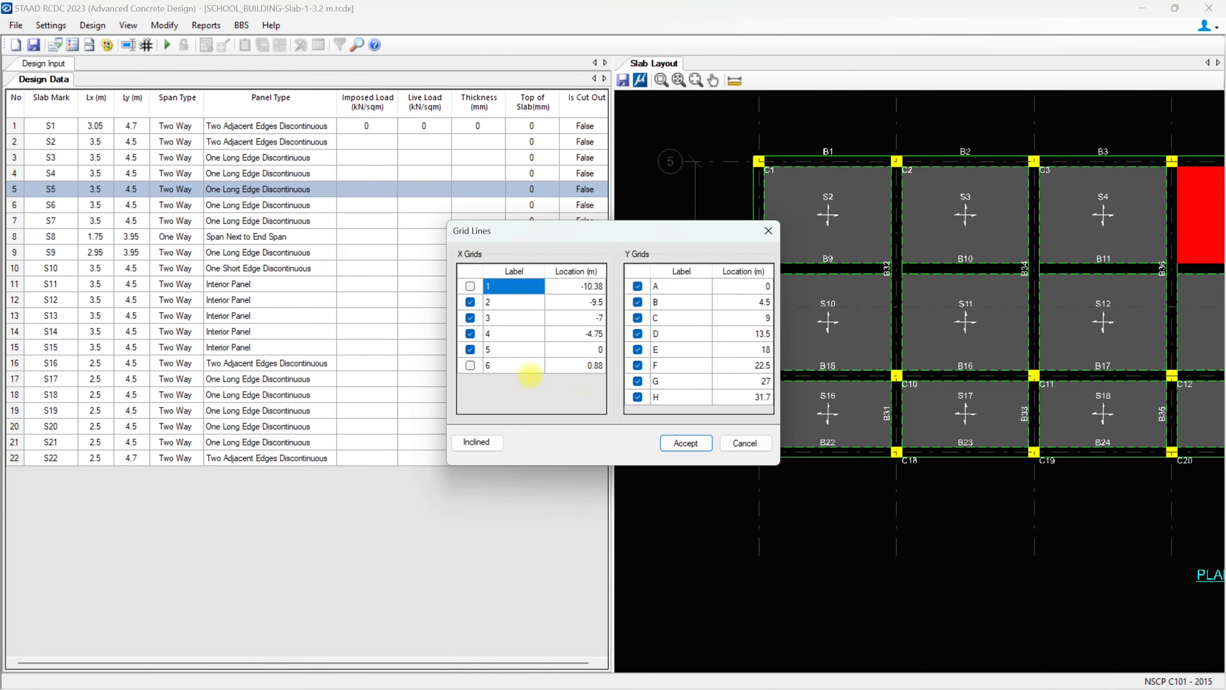
click(501, 286)
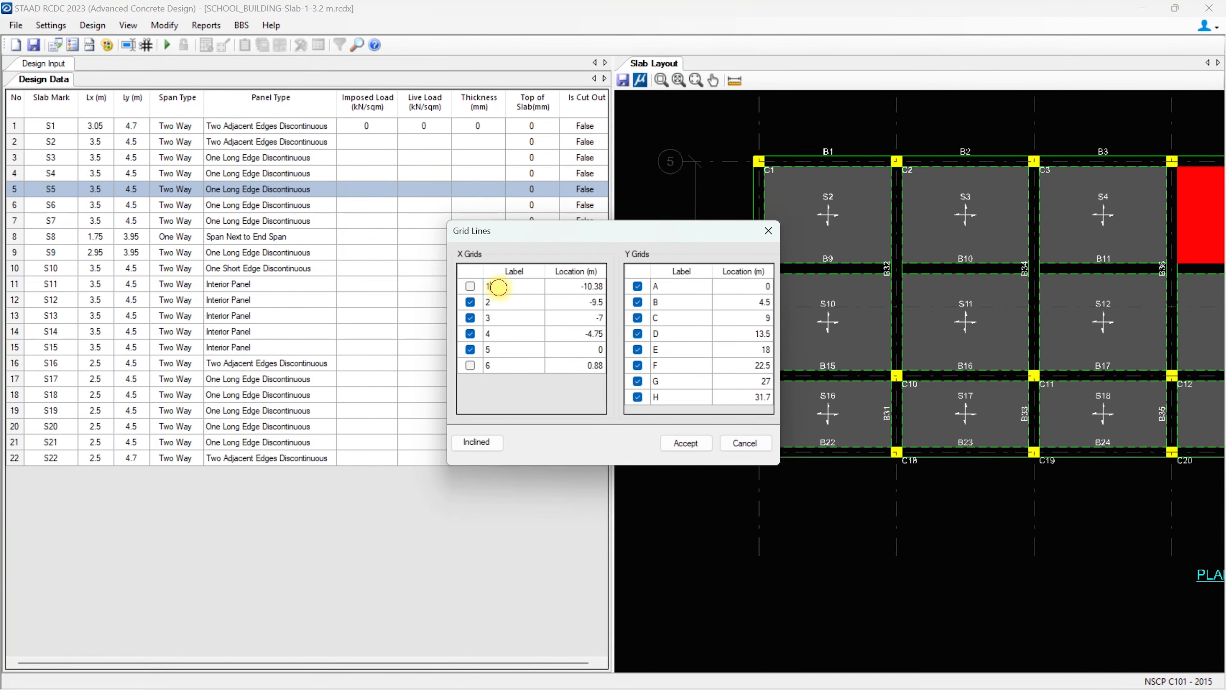
click(497, 301)
text(1)
key(Return)
Relabel the X grid line at -7 m as 2 and the one at 0 m as 3
drag(567, 229, 435, 232)
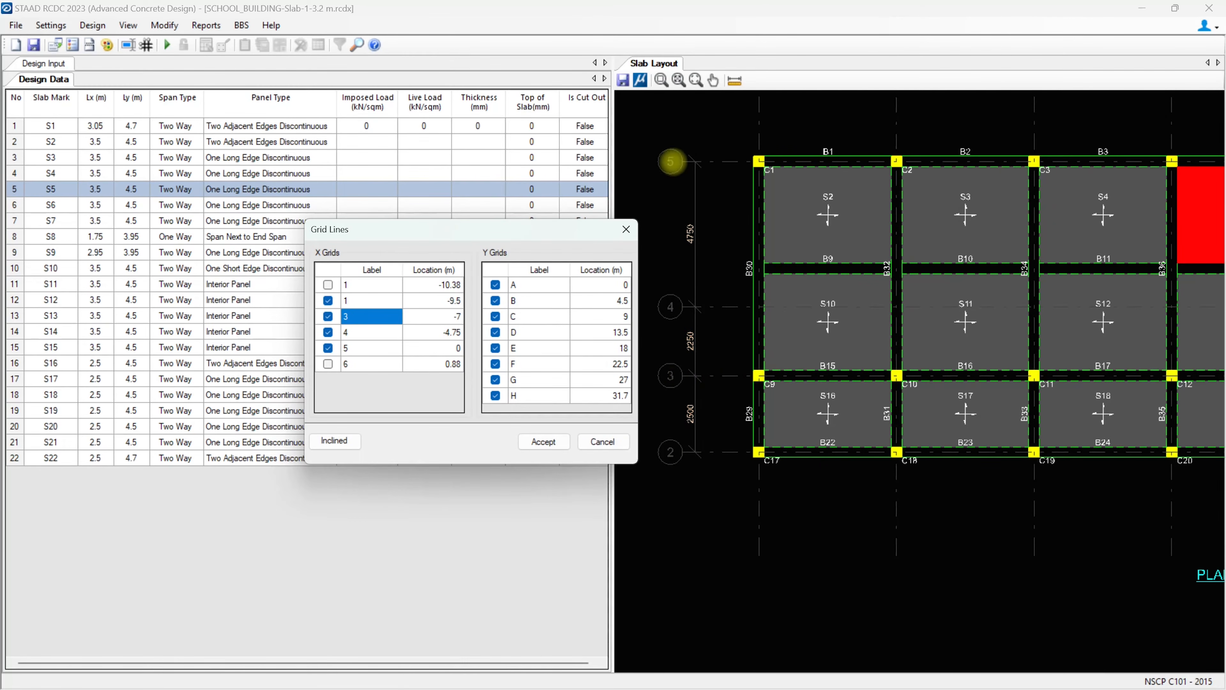
click(357, 348)
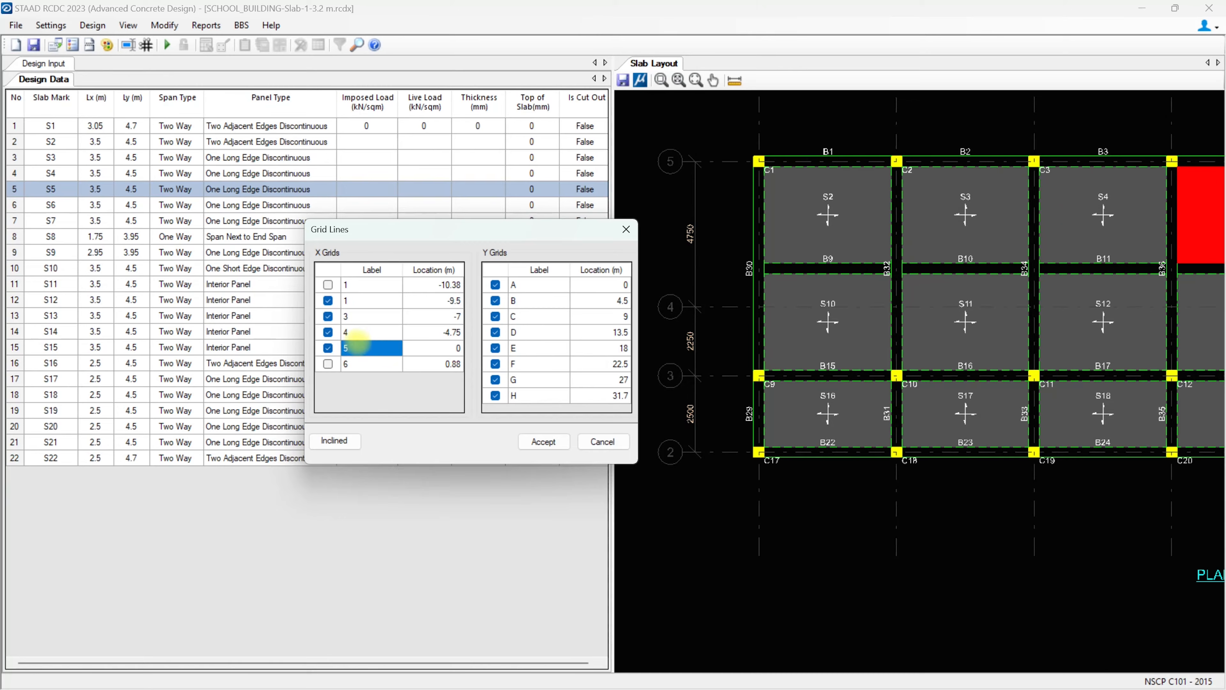
text(1)
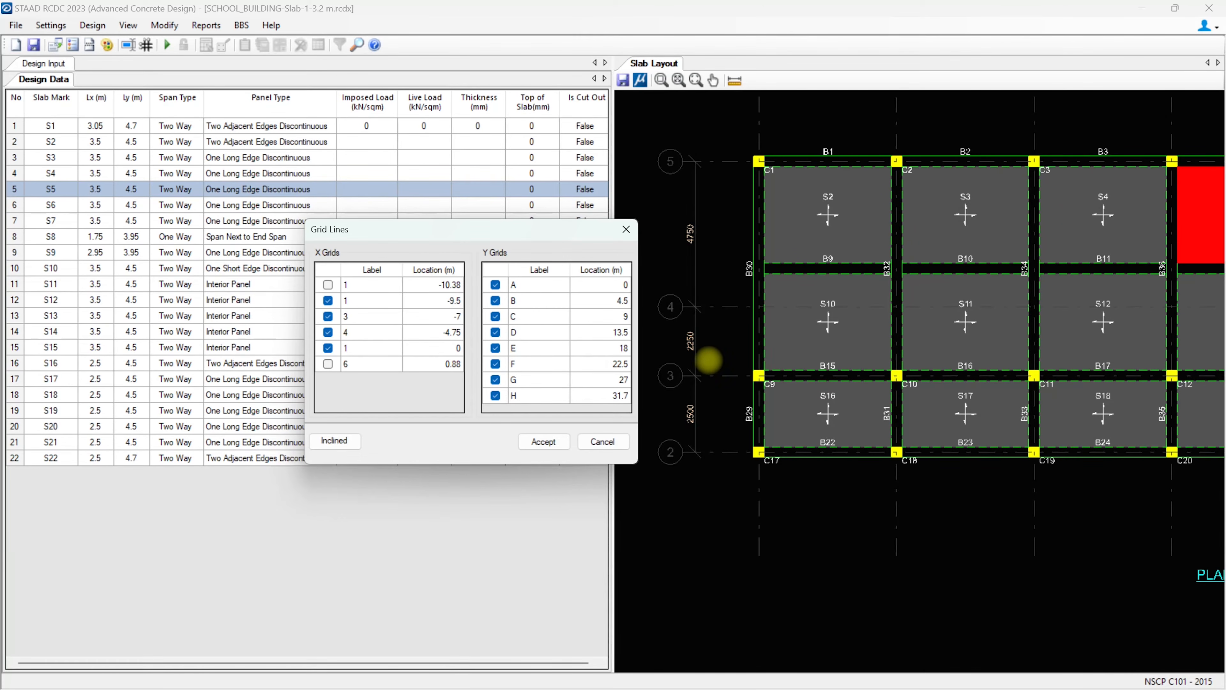
click(385, 347)
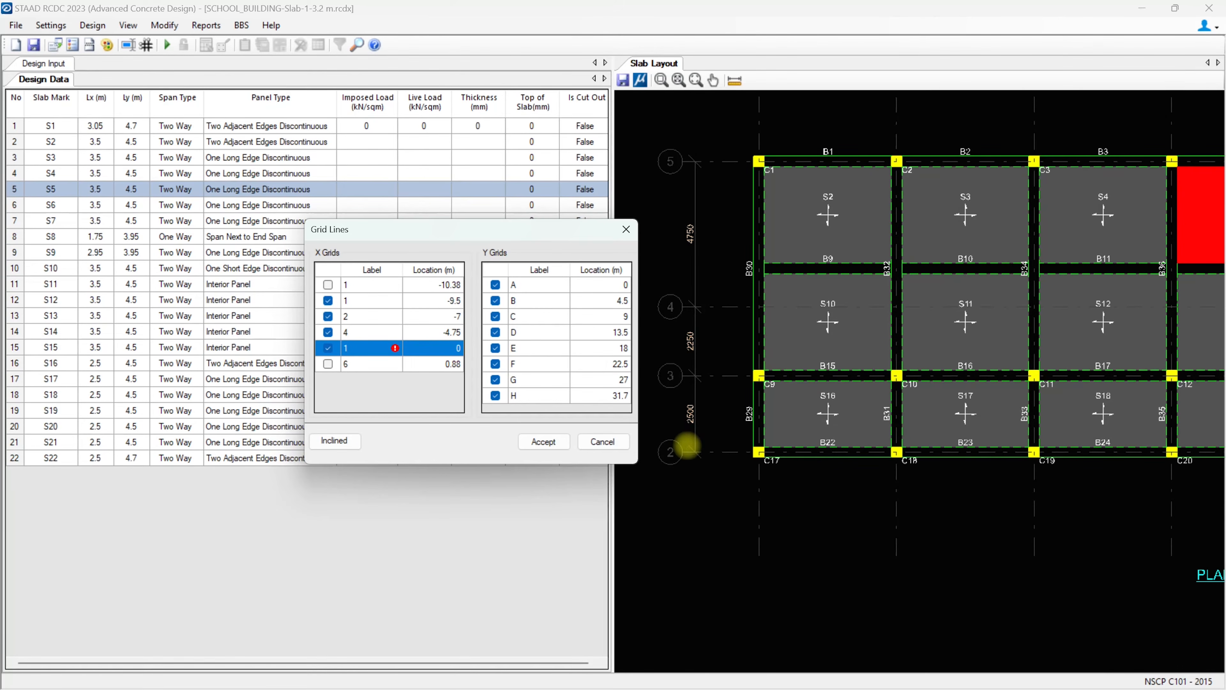
text(3)
Turn off the X grid line at -4.75 m and apply the grid changes to the plan
click(372, 331)
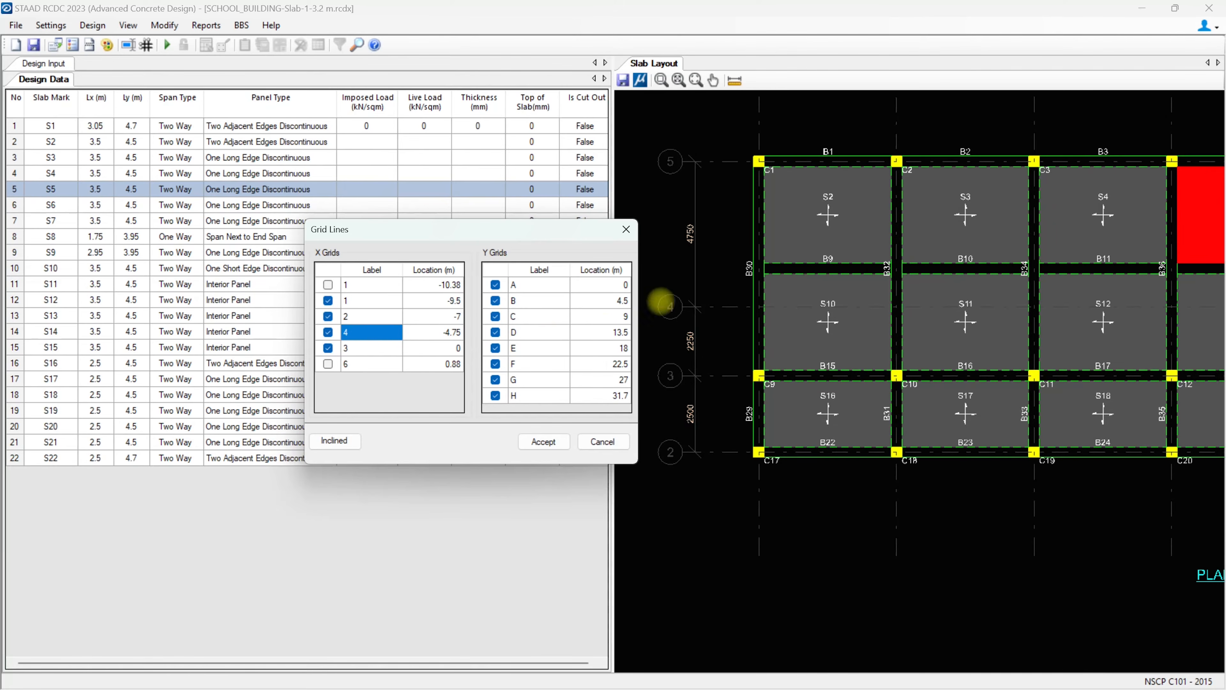
click(328, 332)
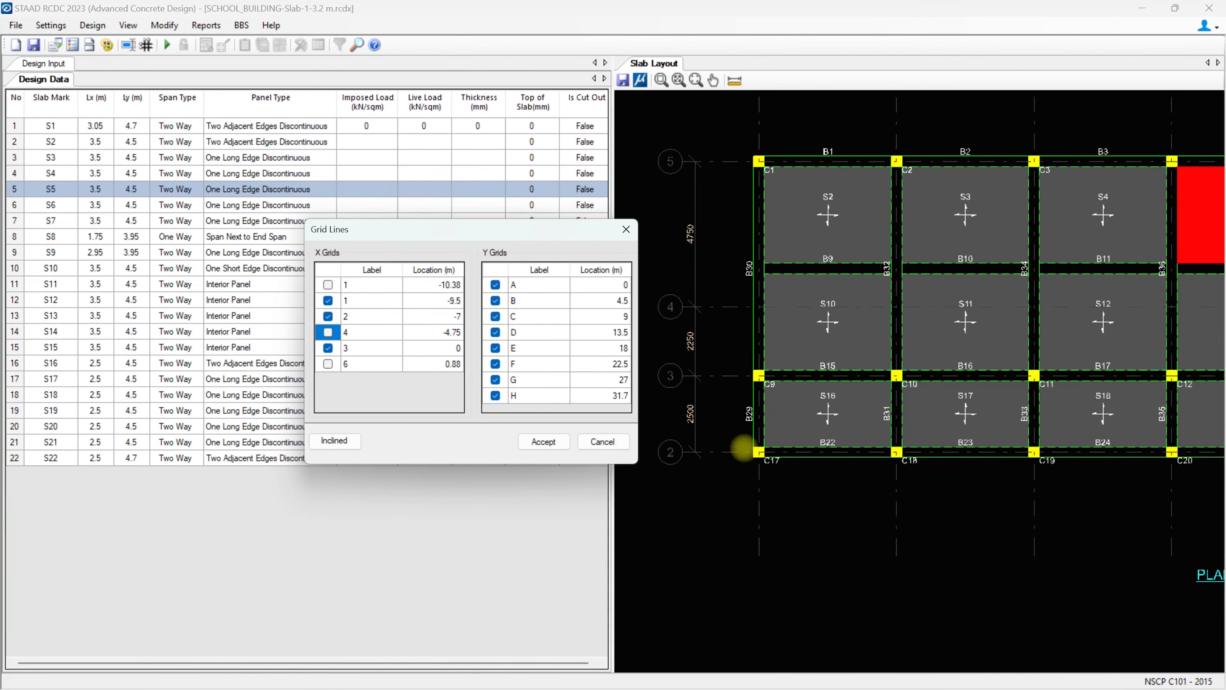
click(448, 332)
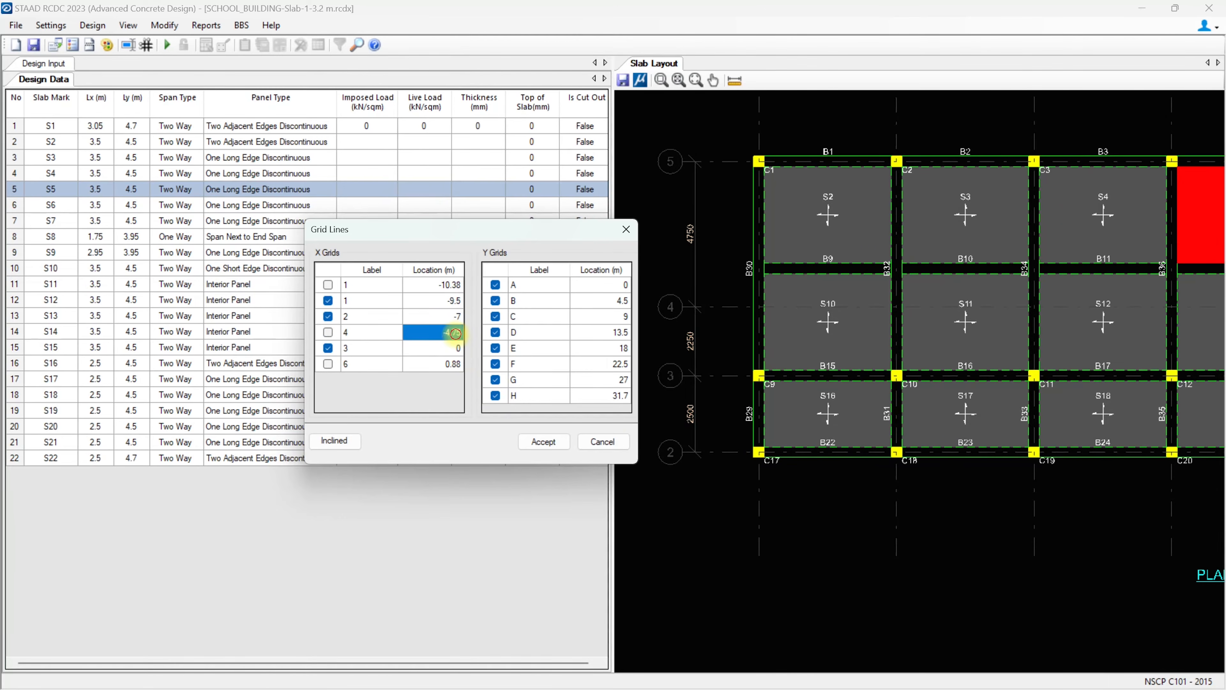
click(544, 442)
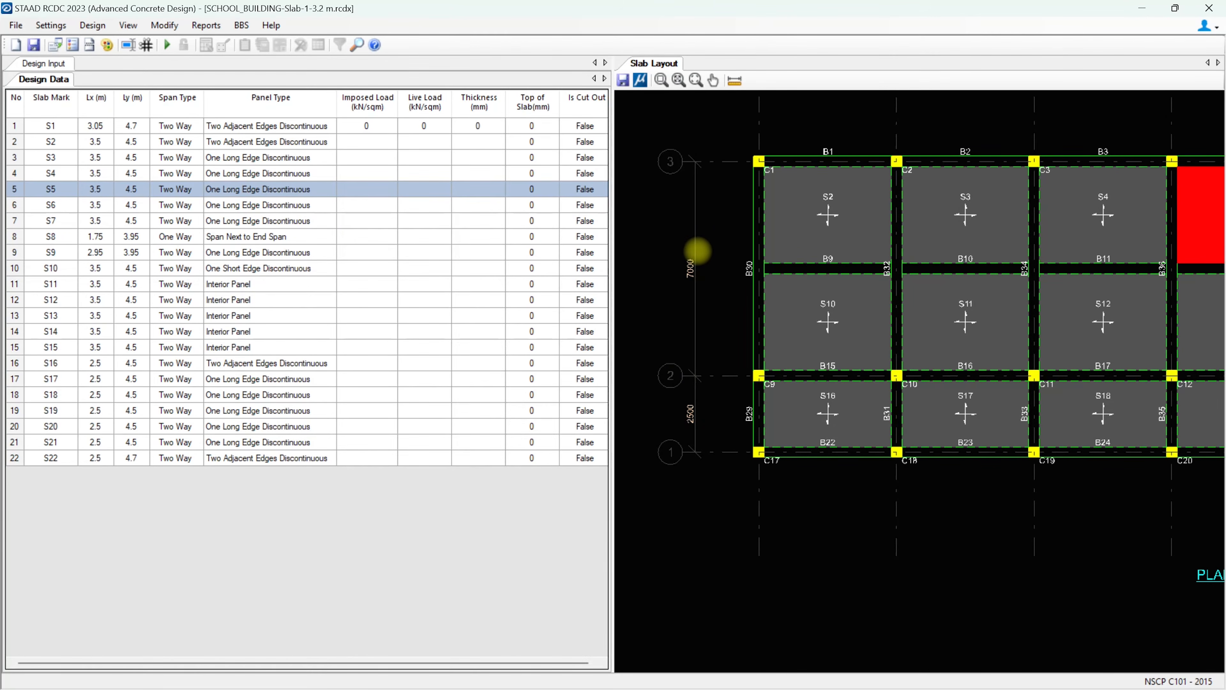
Check the inclined grid option in the grid line settings and return to the slab layout
click(146, 44)
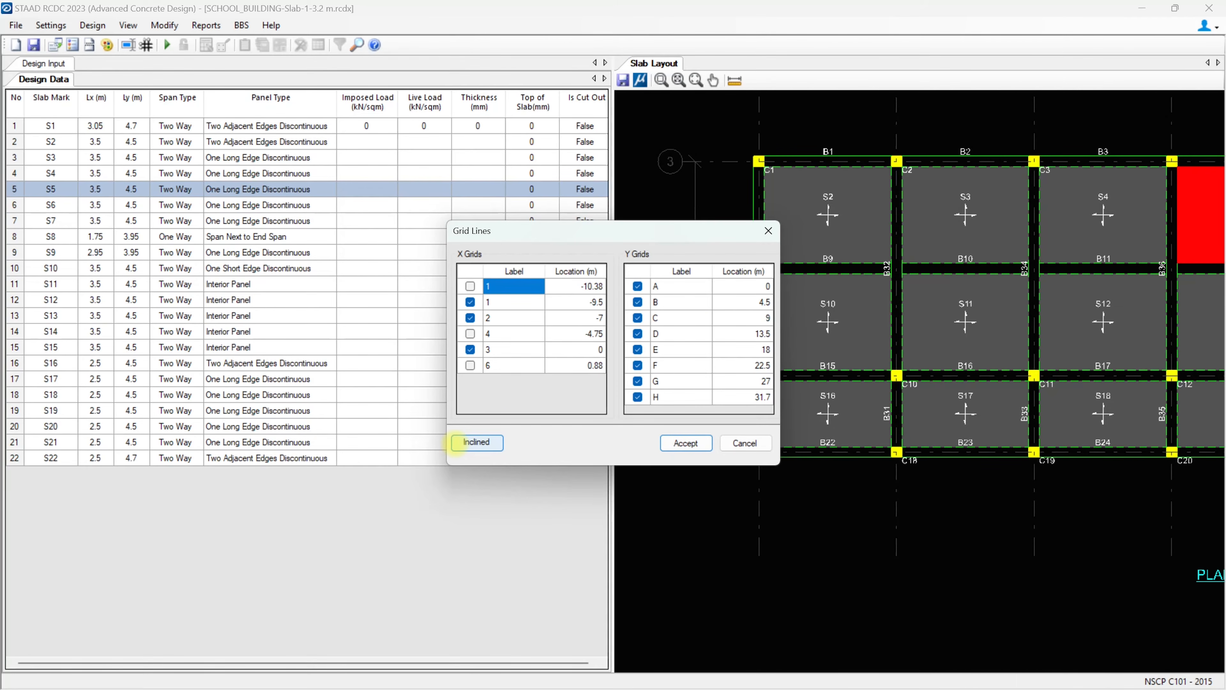
click(455, 443)
click(874, 479)
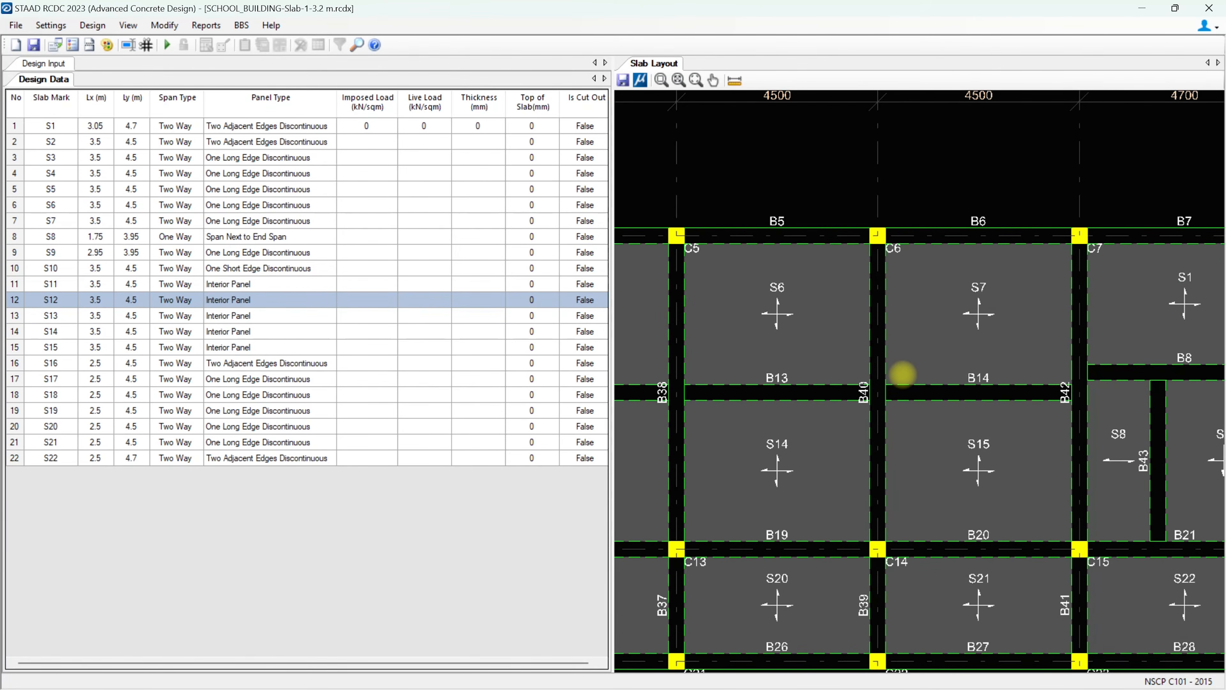
Mark slab S9 beside the one-way slab S8 as a cutout by setting Is CutOut to True
scroll(902, 375, down, 4)
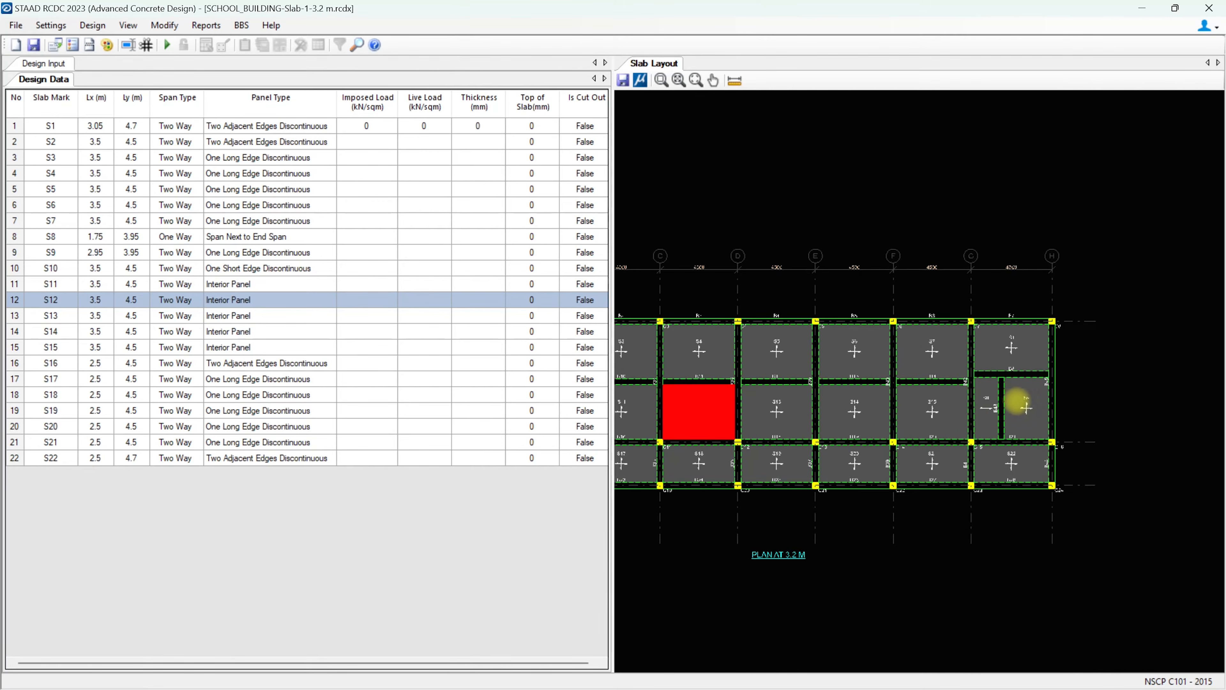
scroll(1025, 407, up, 4)
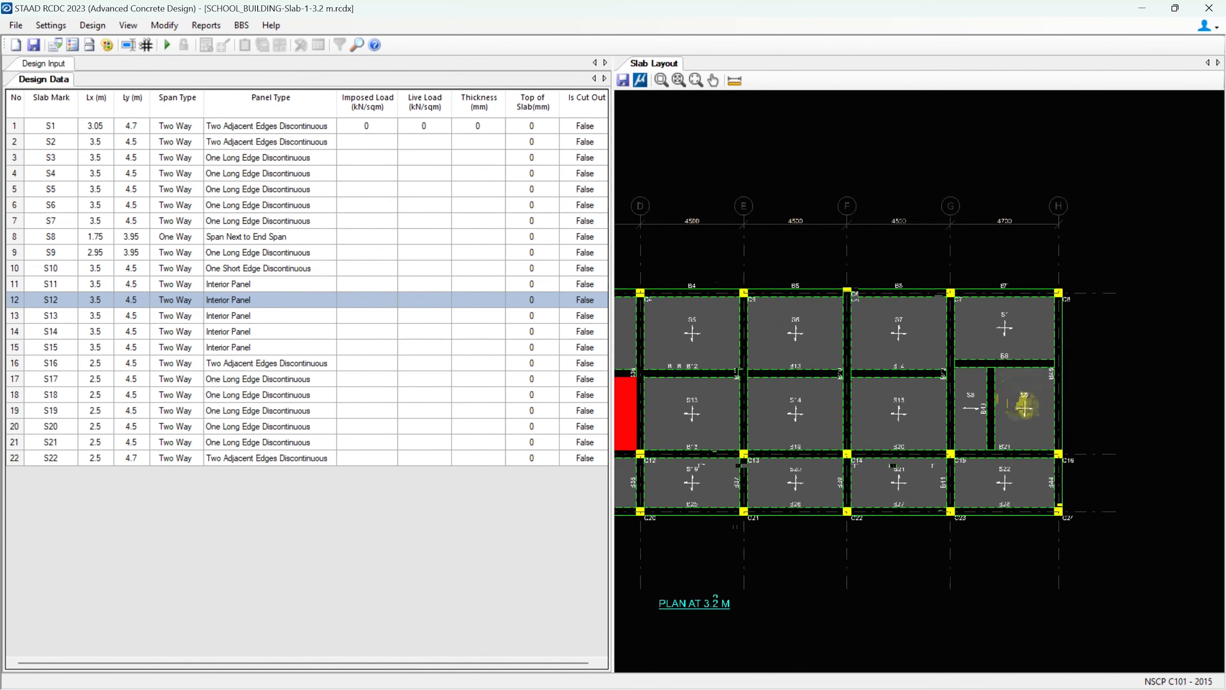
click(1025, 408)
middle_drag(1028, 389, 1023, 295)
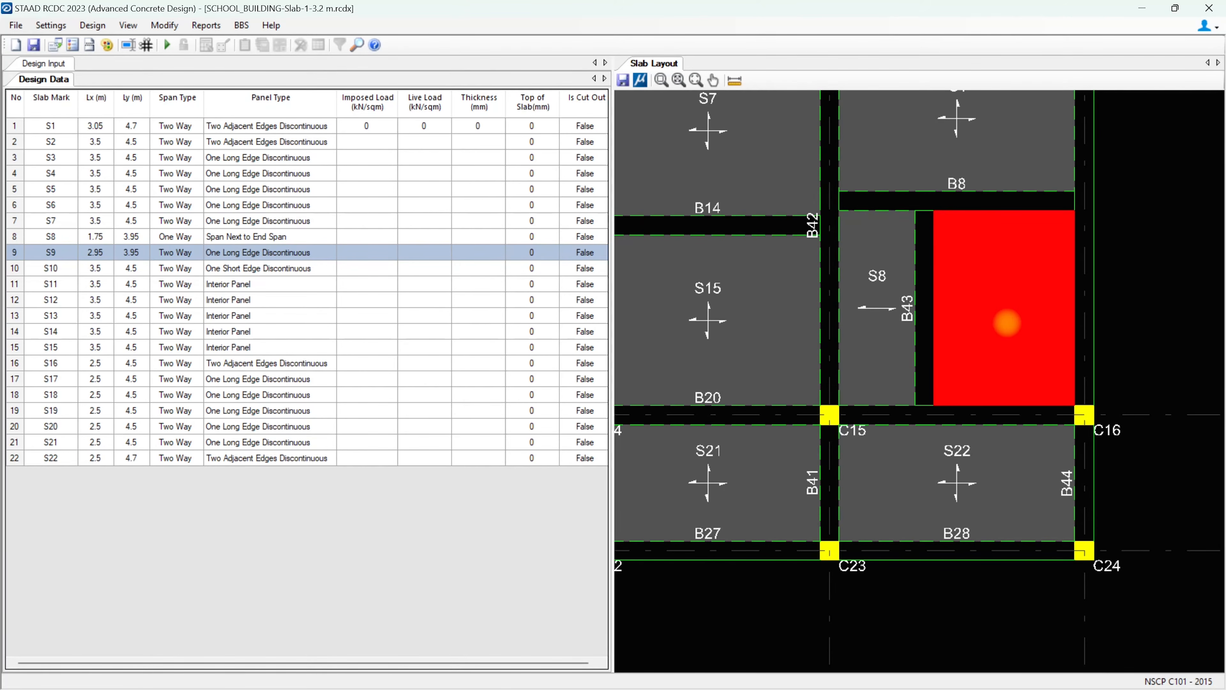
right_click(1007, 323)
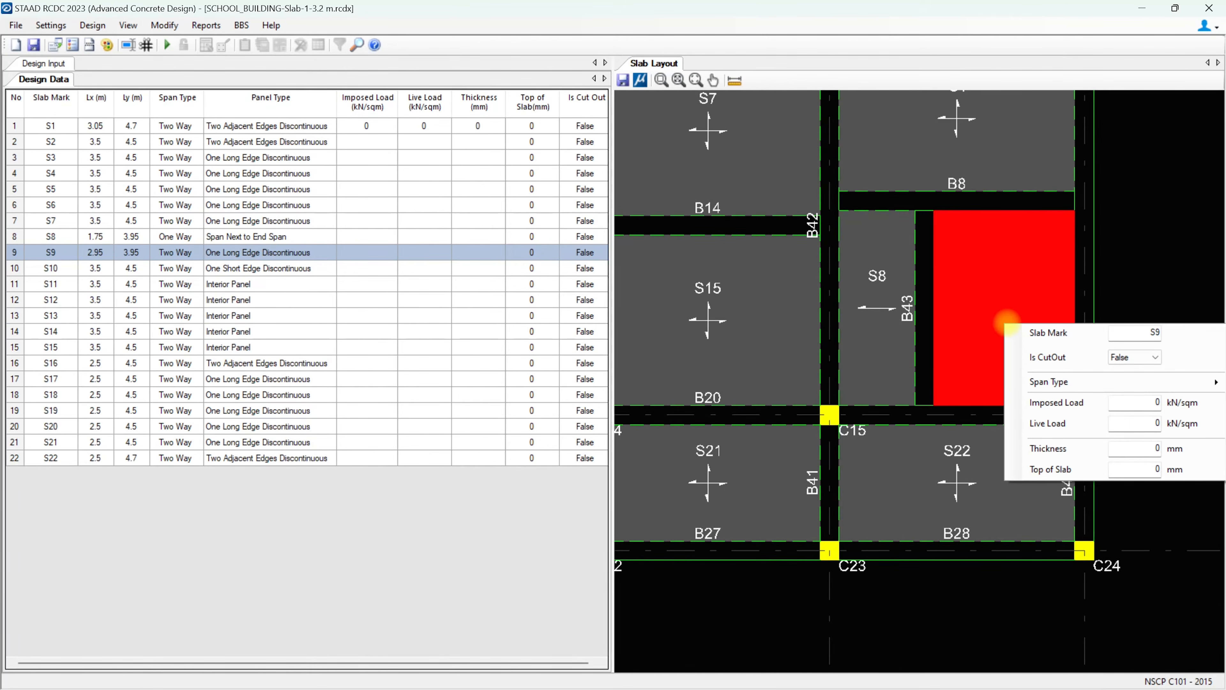
mouse_move(1052, 384)
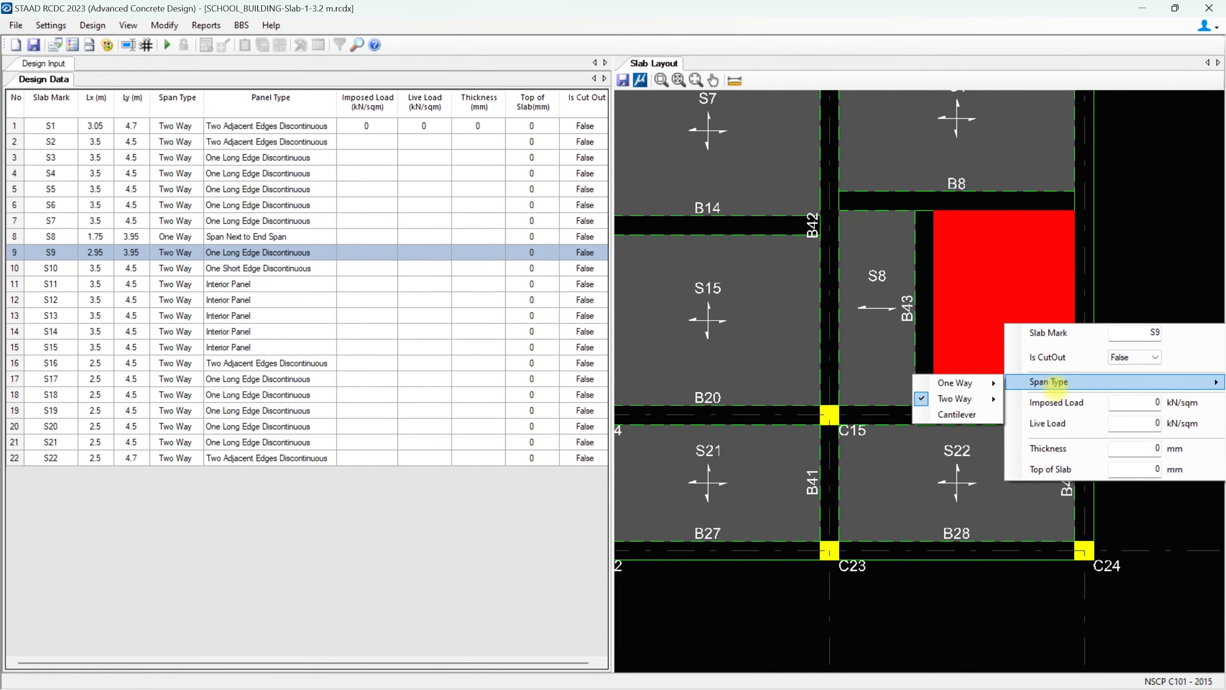
mouse_move(970, 399)
click(1151, 358)
click(1156, 375)
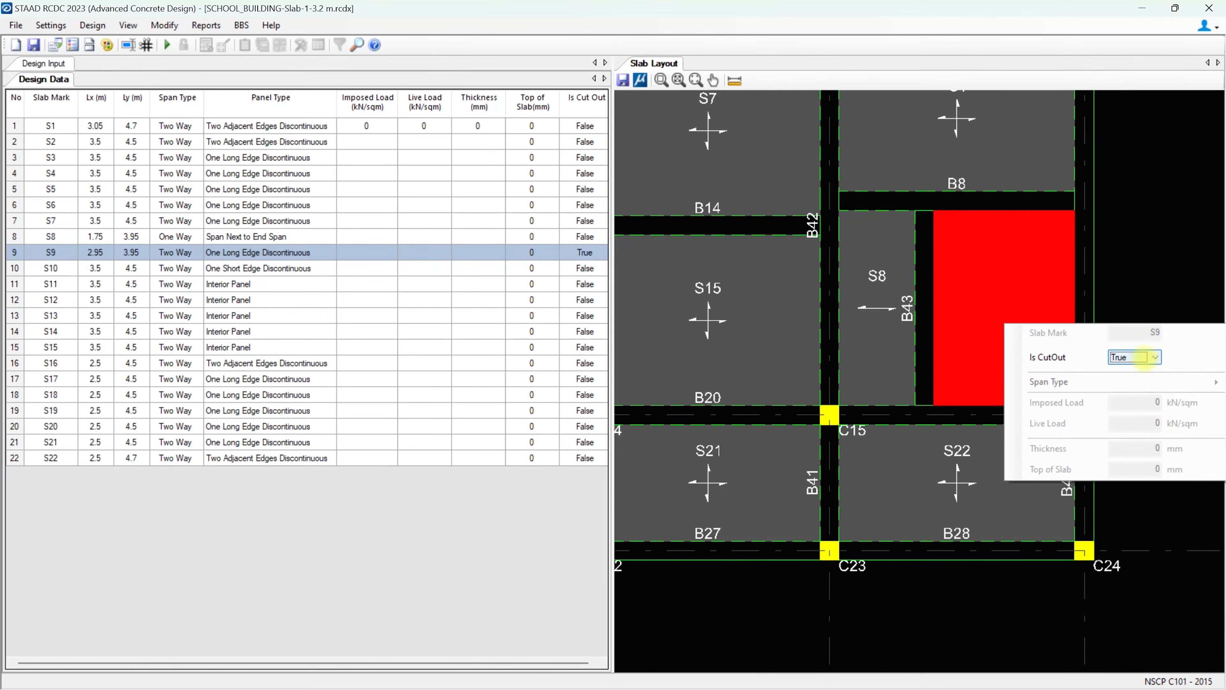
click(966, 262)
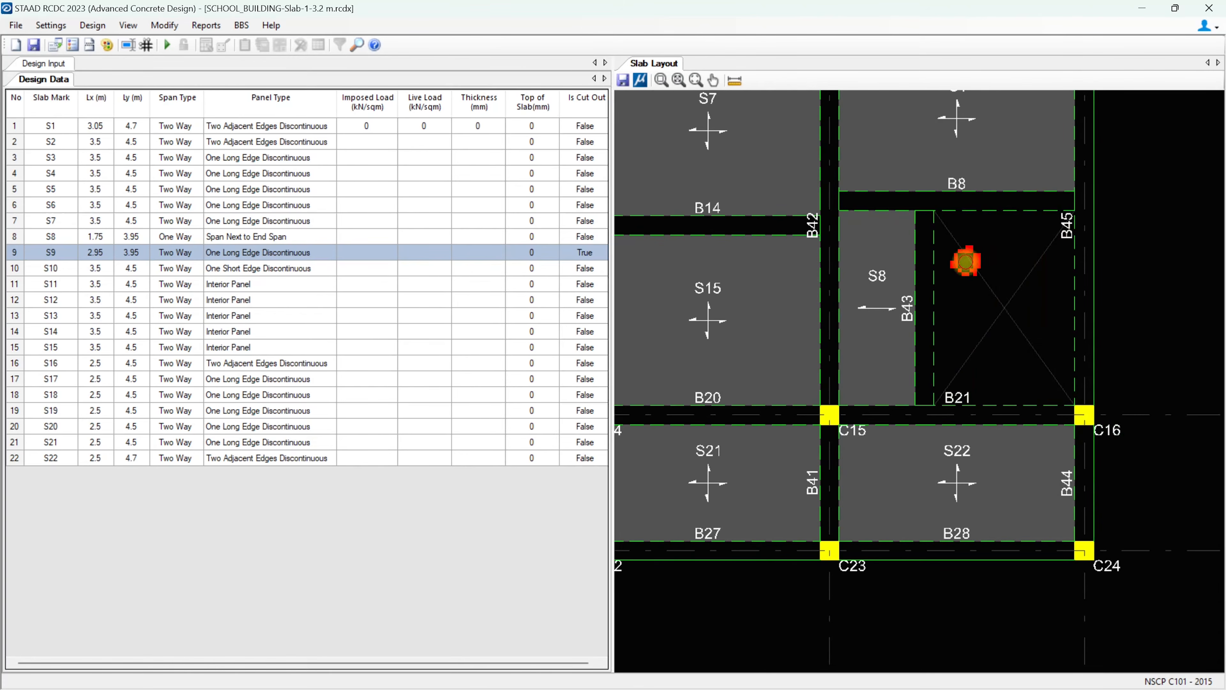
Set the thickness of slab S1 to 100 mm in the design data
scroll(999, 273, down, 10)
middle_drag(999, 274, 1128, 320)
click(811, 340)
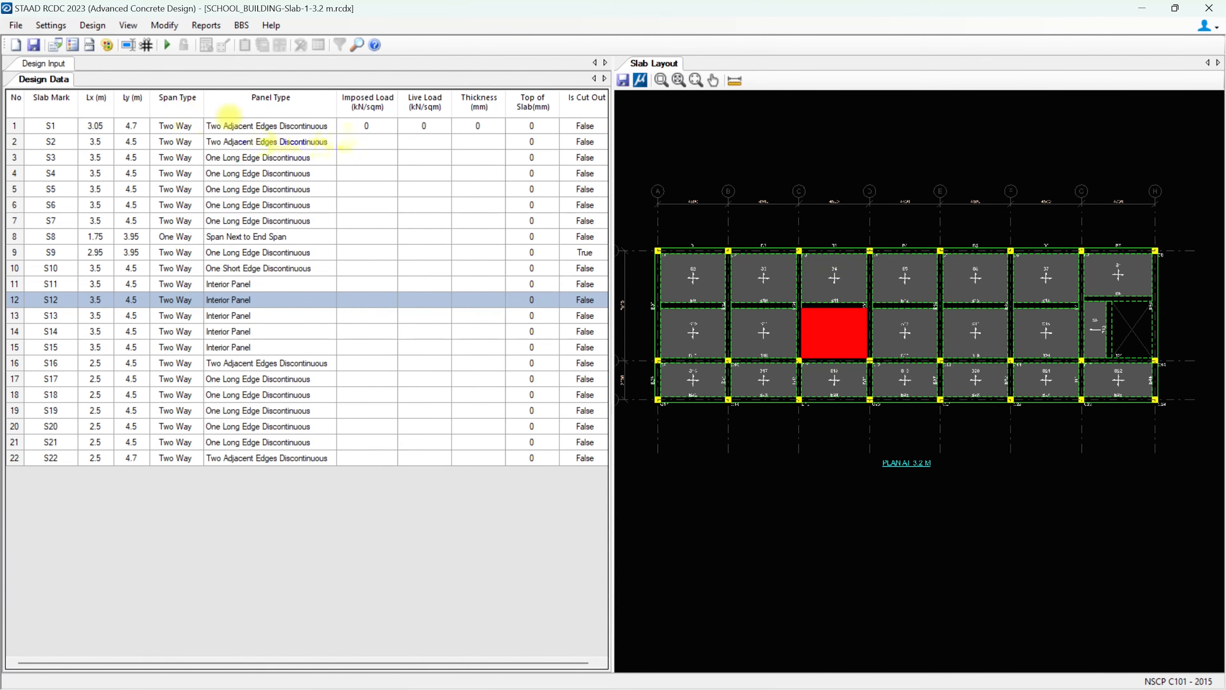
click(366, 126)
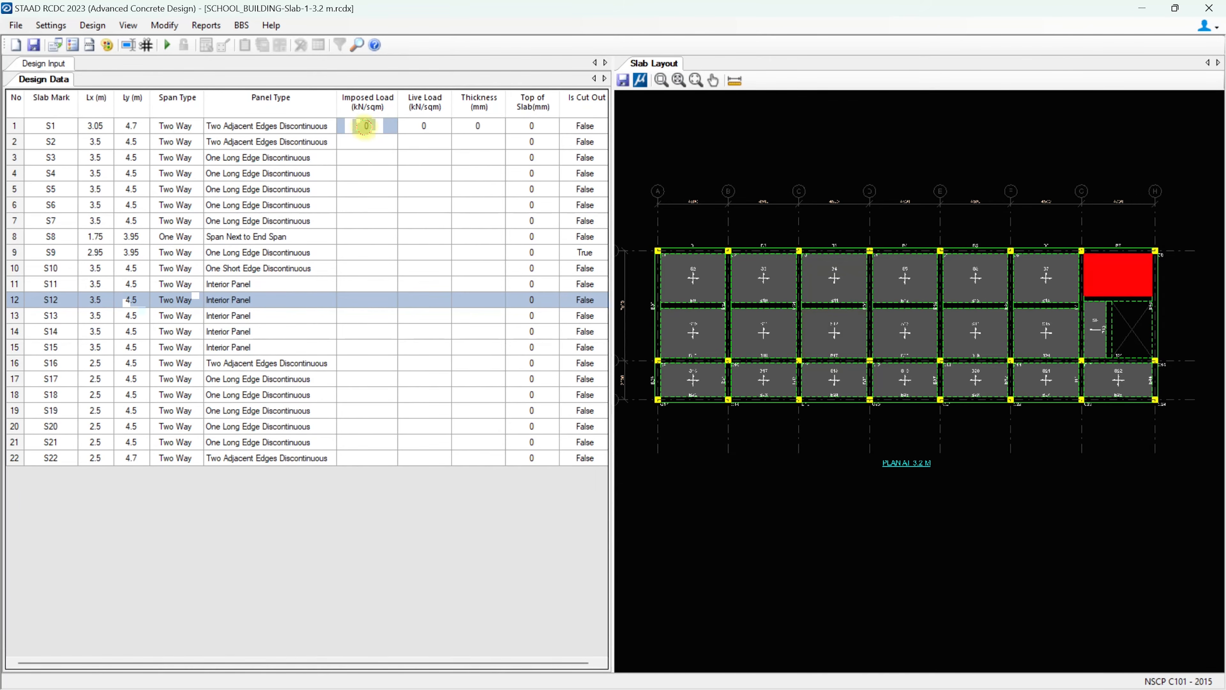
click(365, 127)
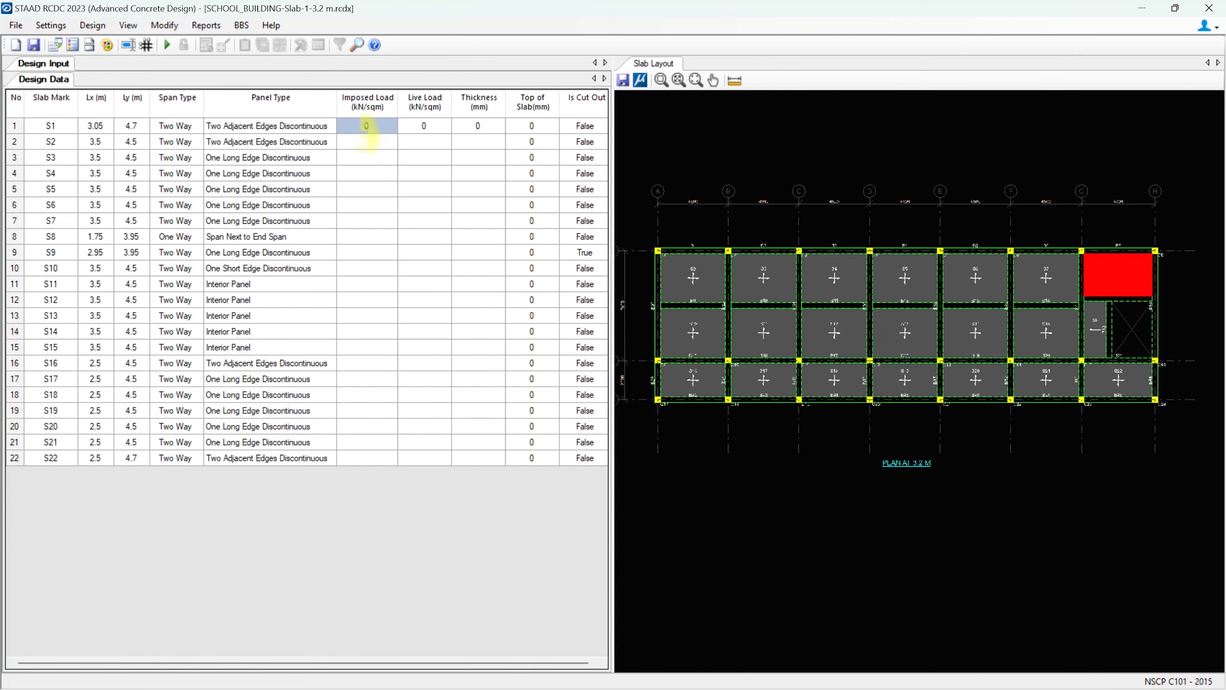
click(476, 125)
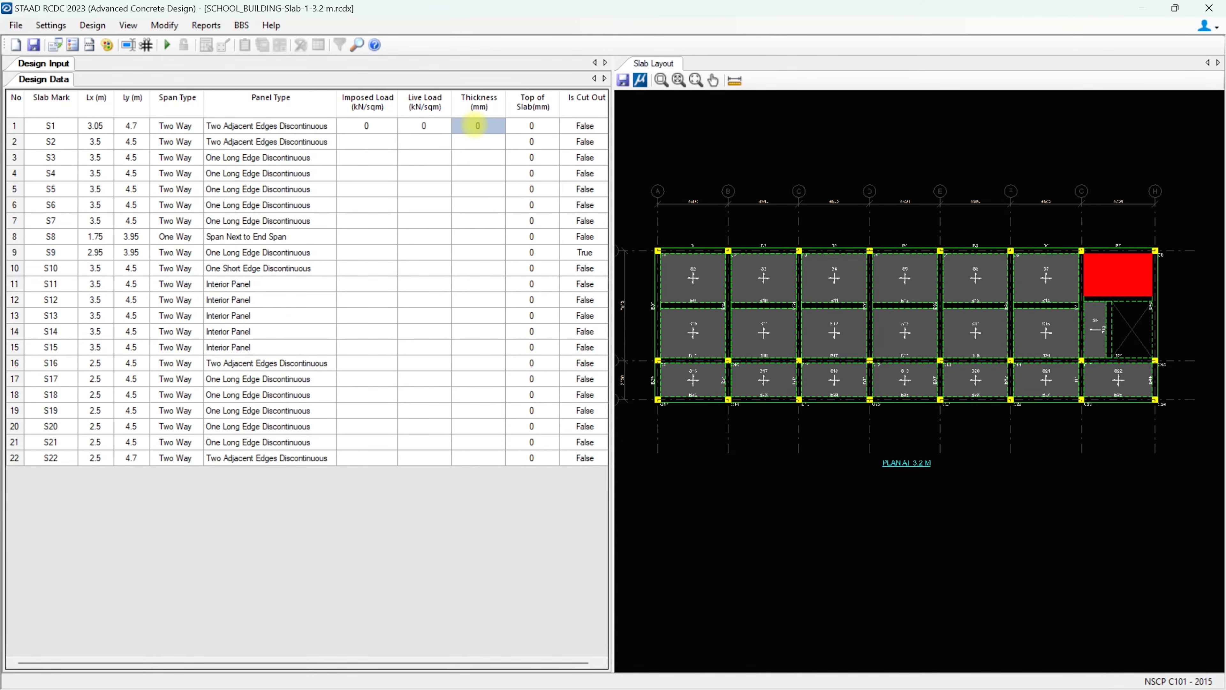
text(100)
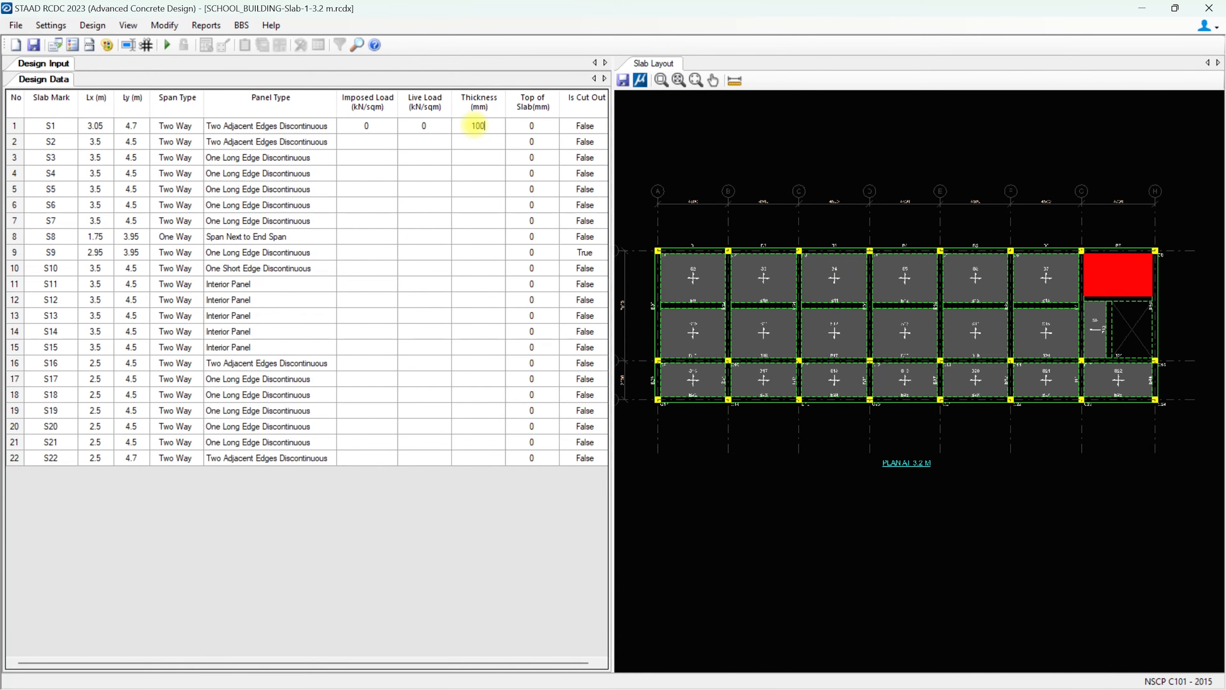
click(486, 147)
click(495, 131)
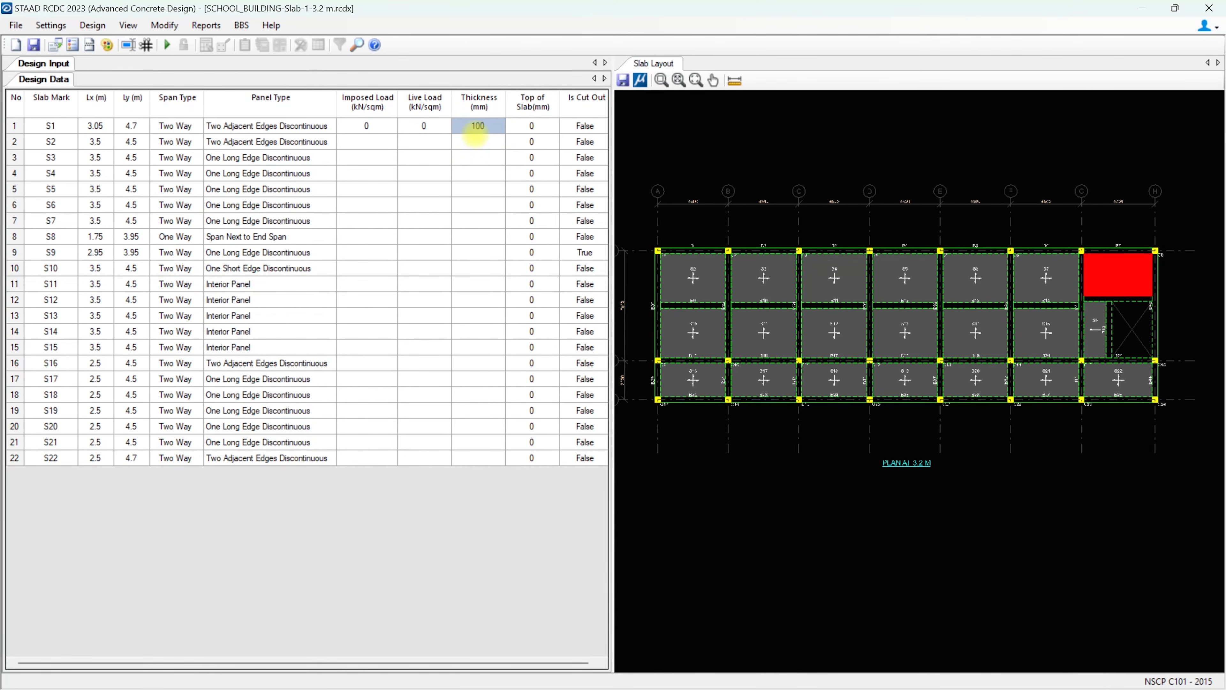
Copy slab S1's 100 mm thickness to slabs S2 through S22
click(483, 130)
drag(484, 130, 532, 140)
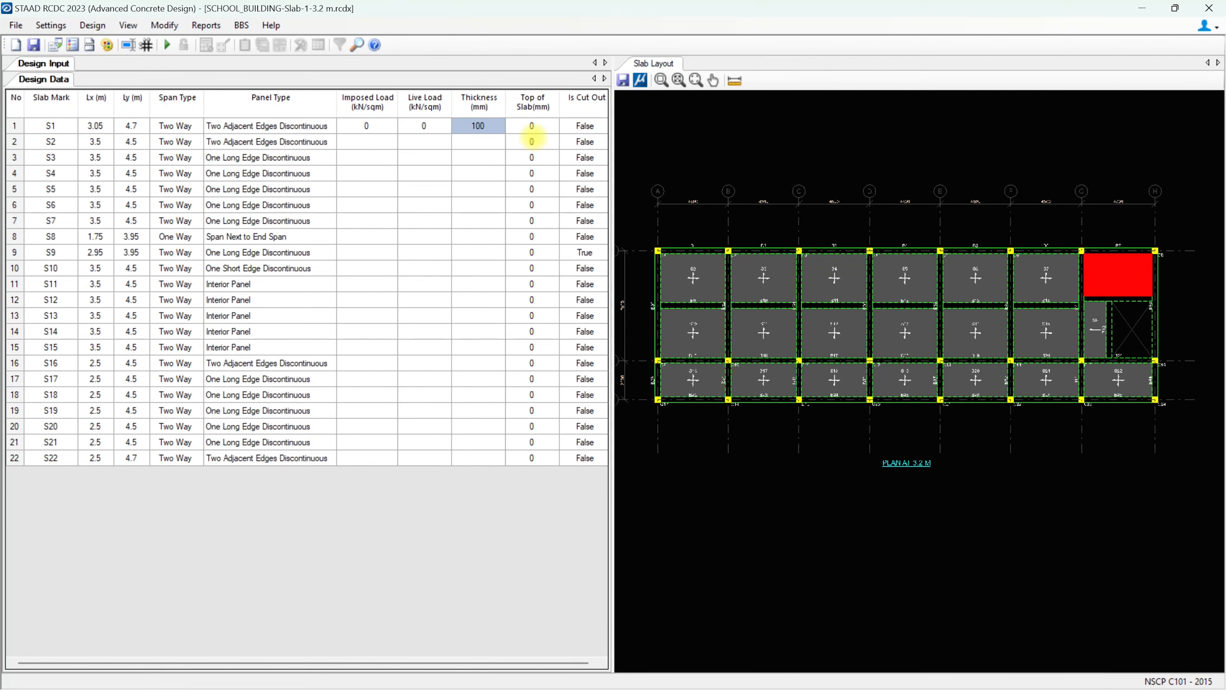
click(490, 144)
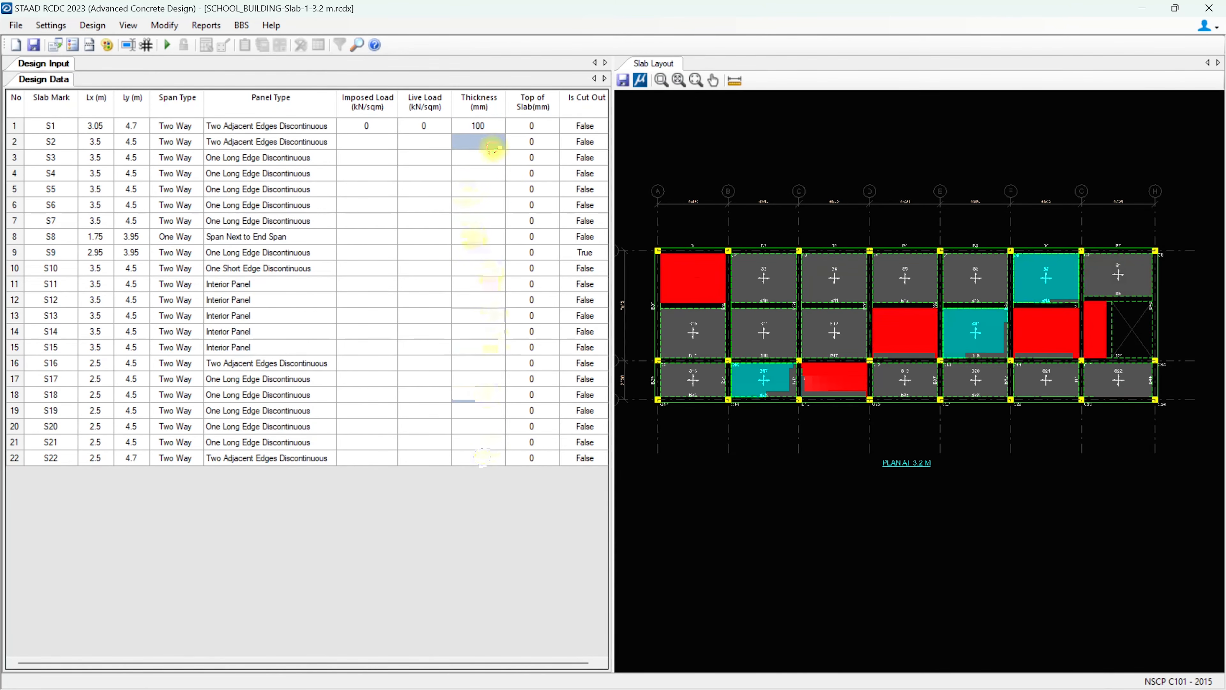
drag(492, 147, 484, 458)
right_click(484, 459)
click(517, 482)
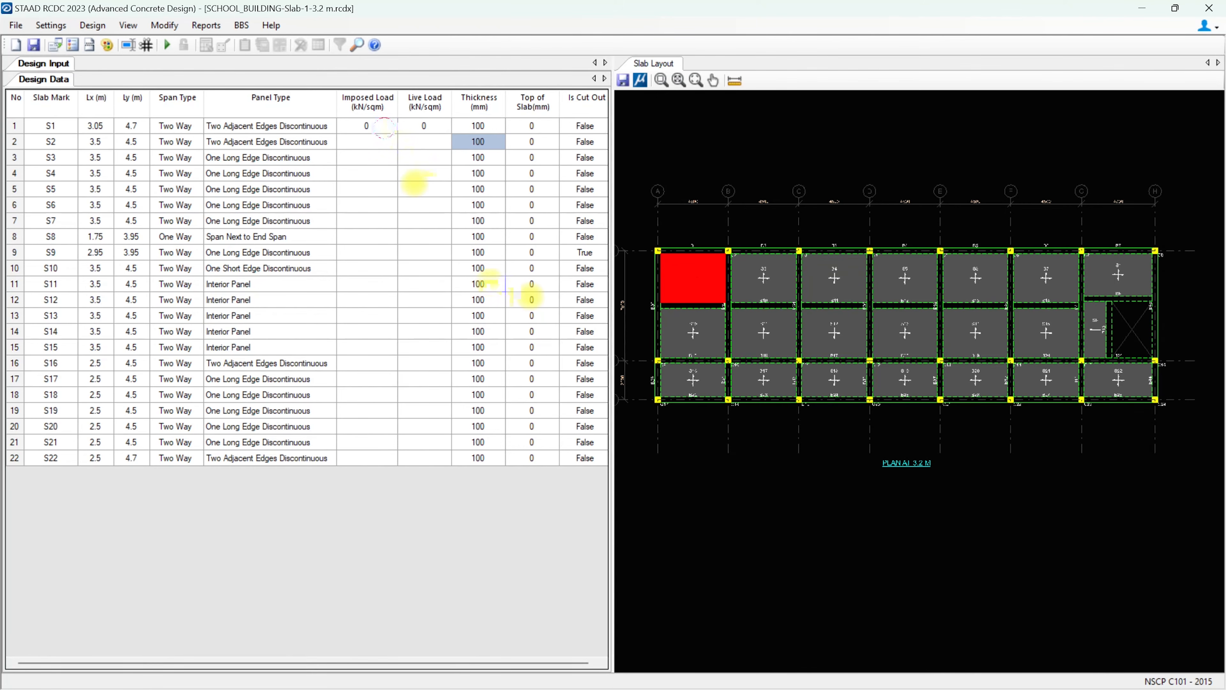
Set the imposed load of slab S1 to 1 kN/sqm in the design data
click(385, 128)
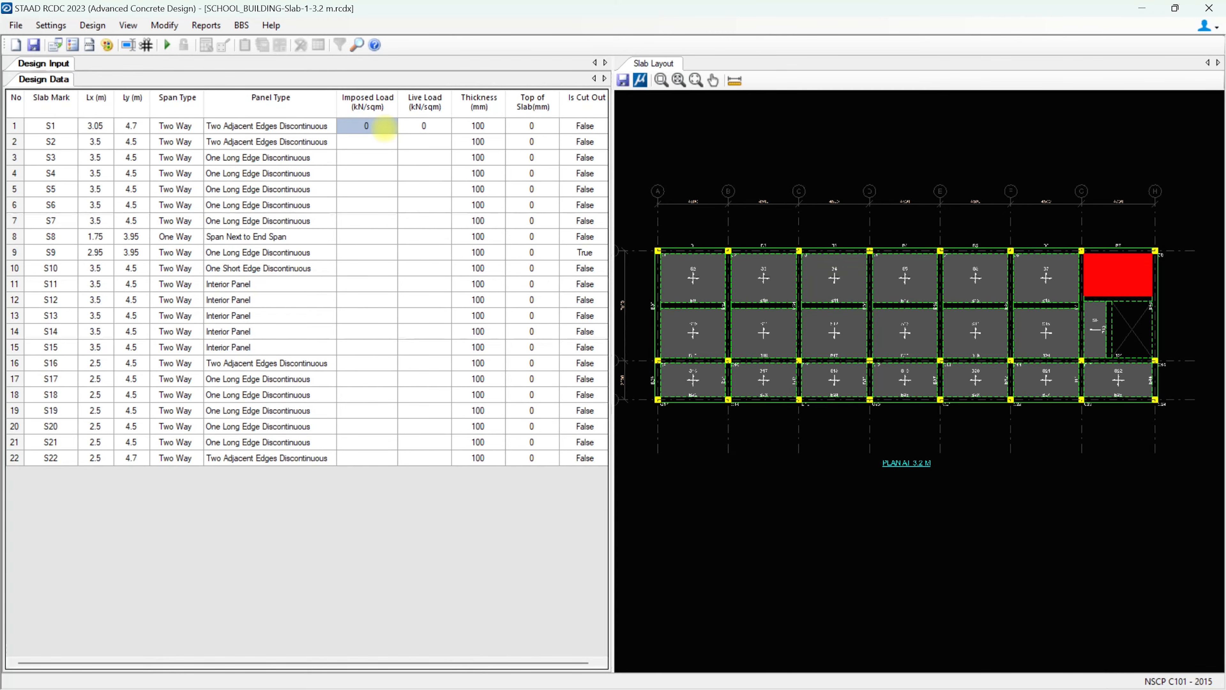
text(1)
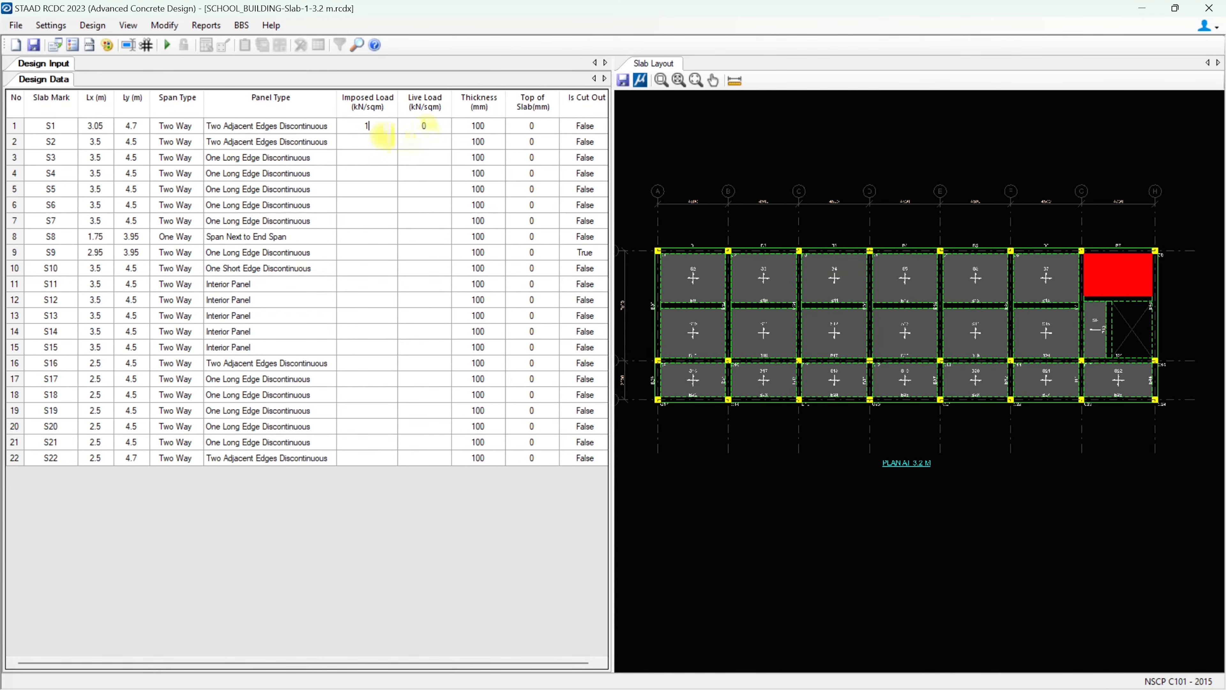
click(426, 125)
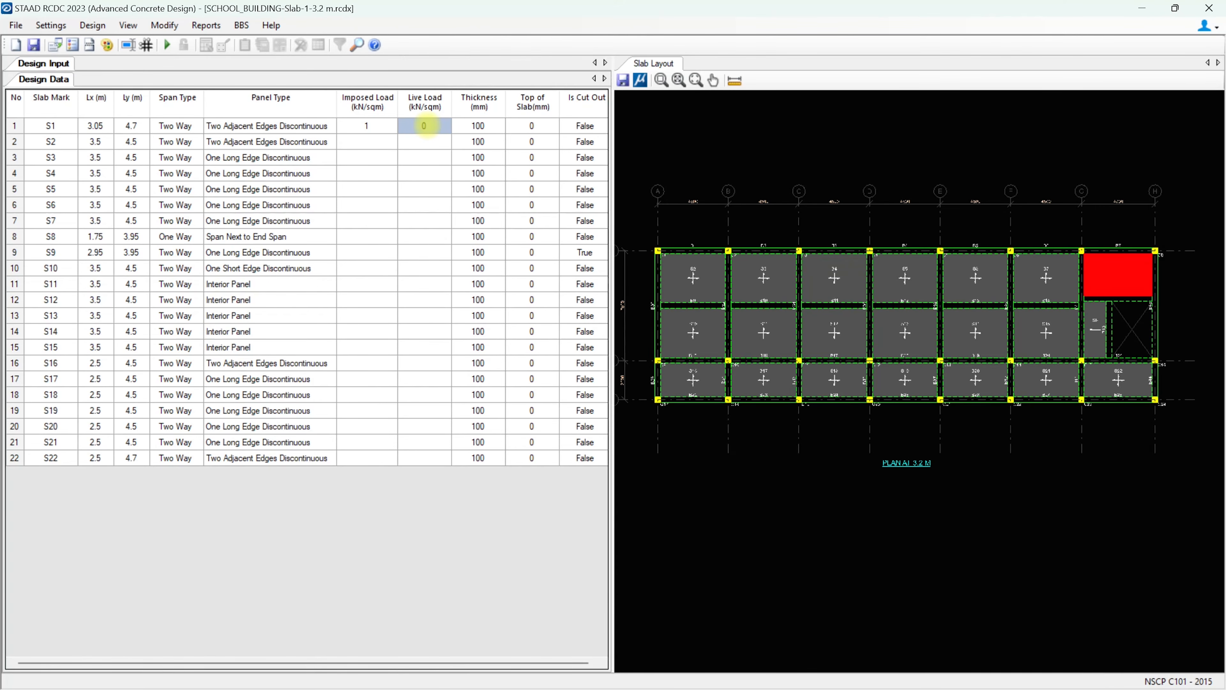
Copy slab S1's imposed load of 1 kN/sqm to slabs S2 through S22
click(375, 127)
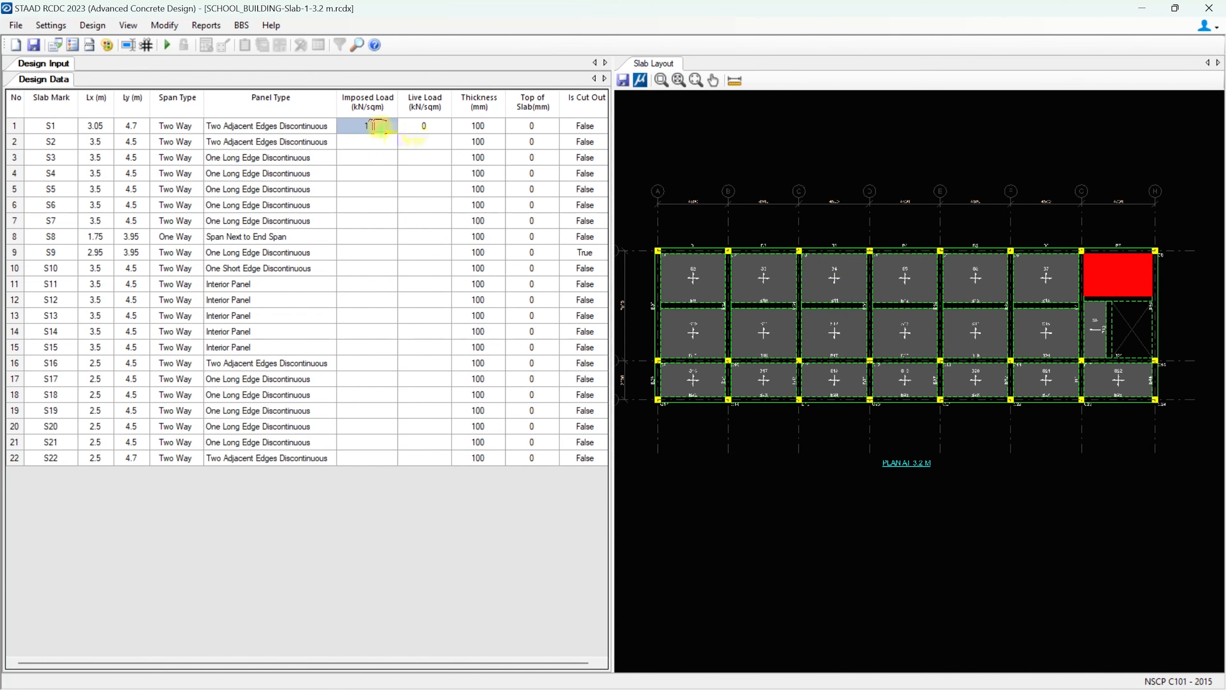
right_click(380, 128)
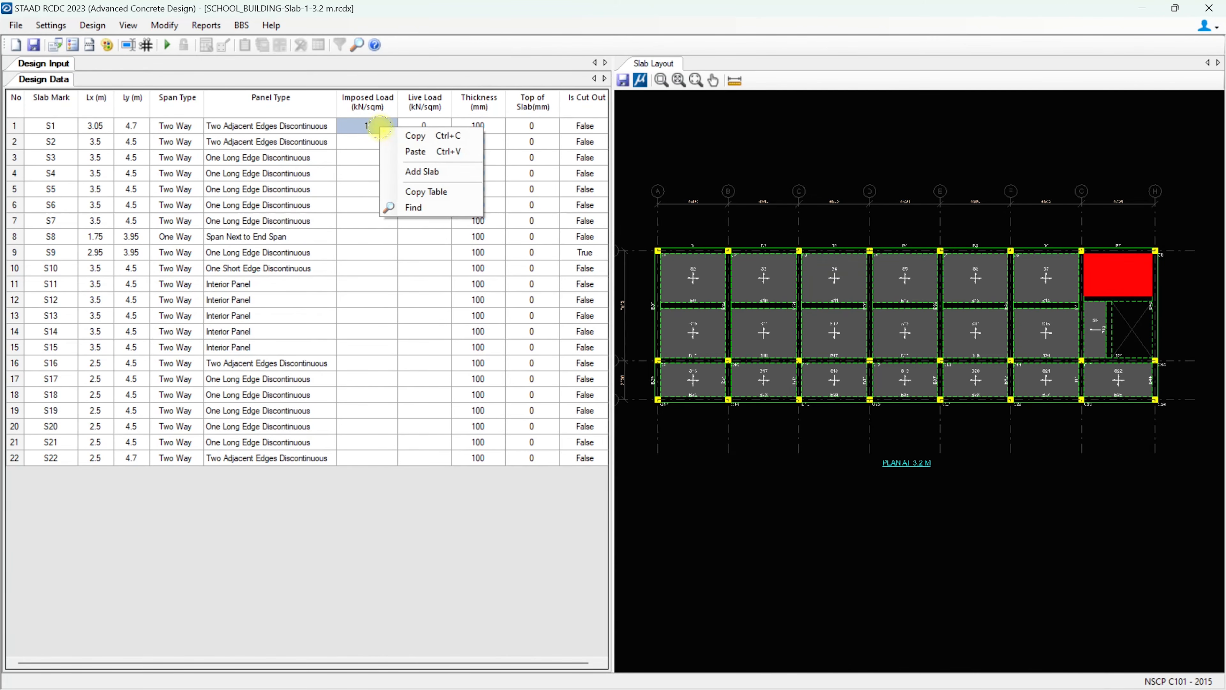
click(407, 137)
drag(385, 142, 373, 361)
drag(378, 241, 383, 454)
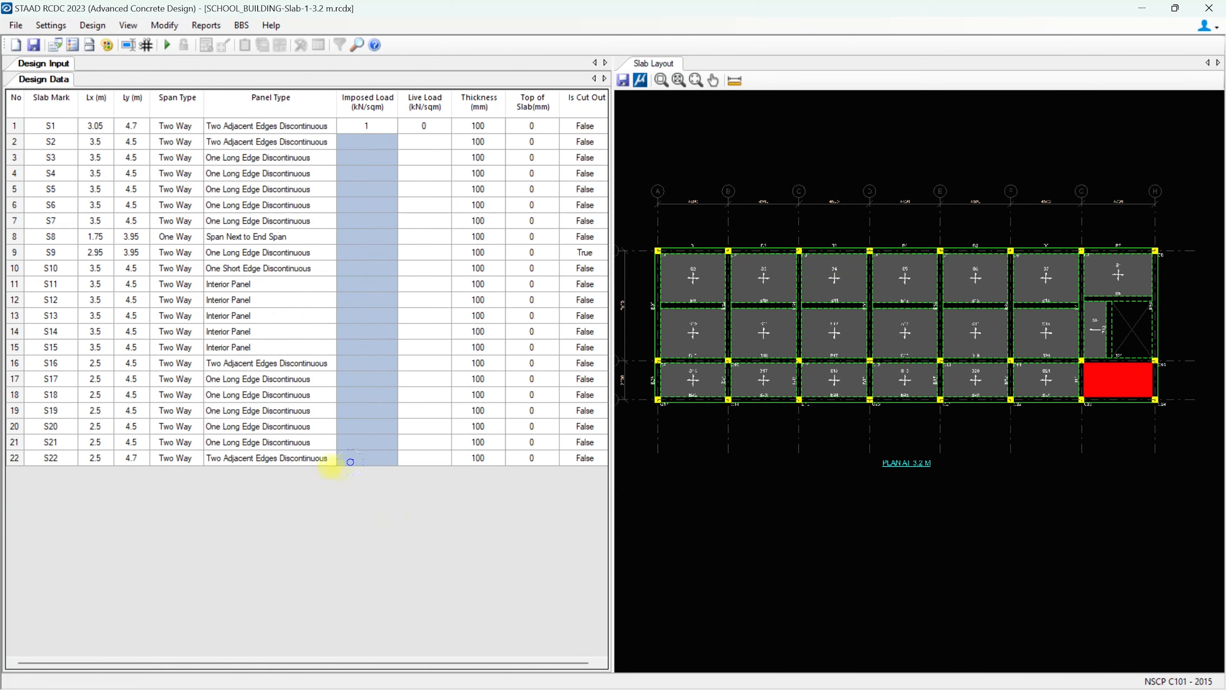
key(ctrl+v)
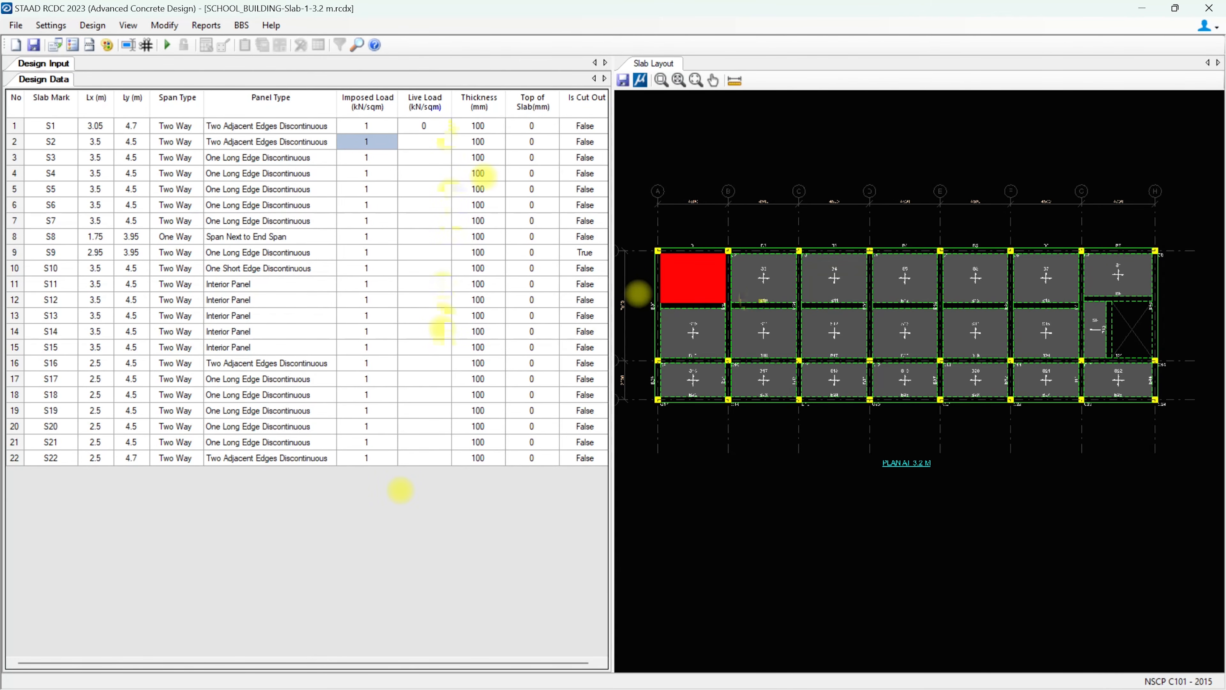
Examine the slabs between grids A and G along beams B1 to B6 and match them with their design data rows
click(893, 279)
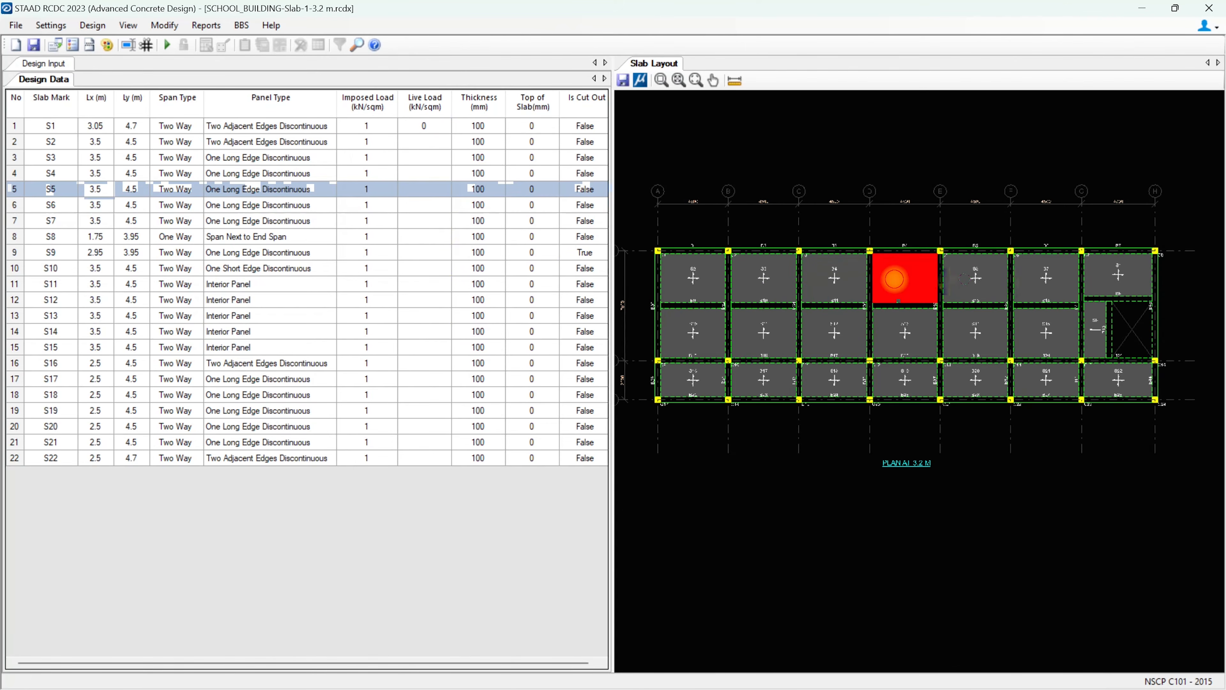
click(1038, 278)
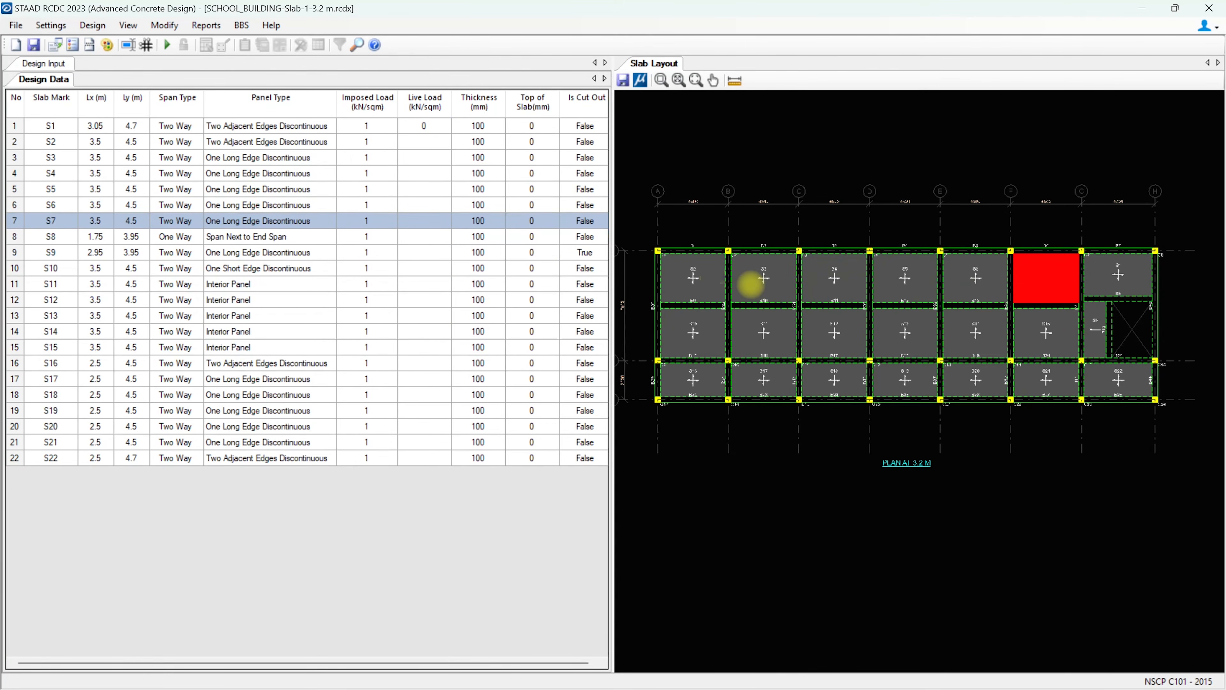
scroll(750, 284, up, 1)
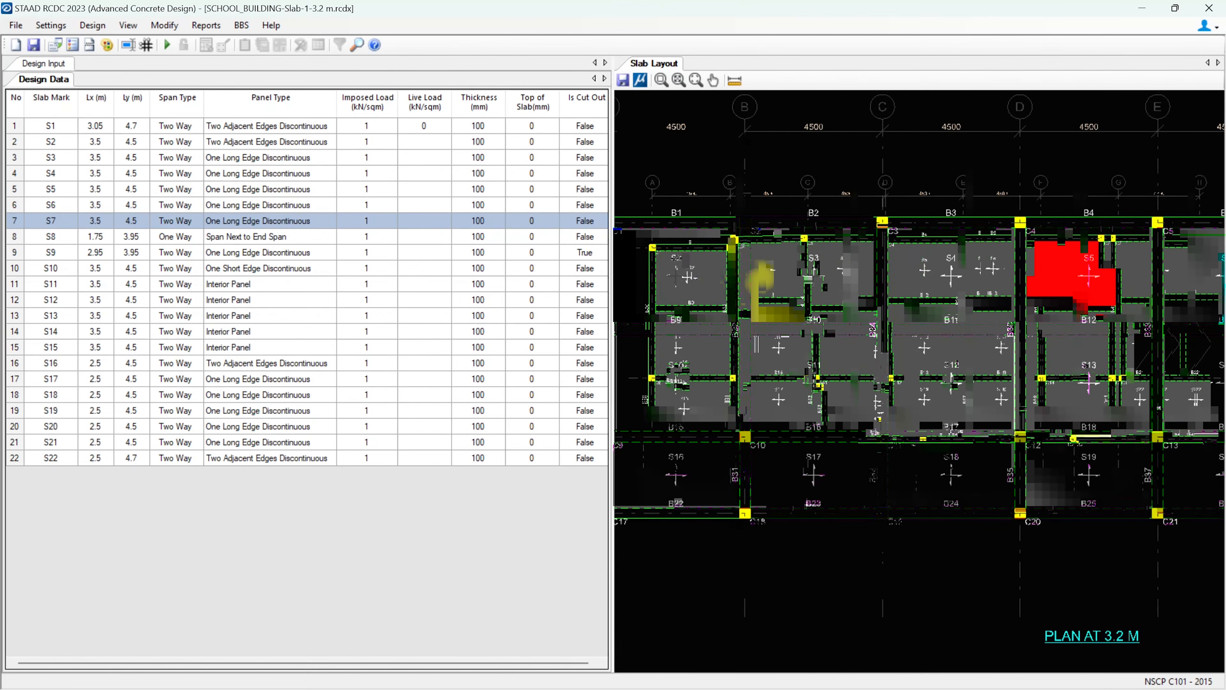
click(731, 280)
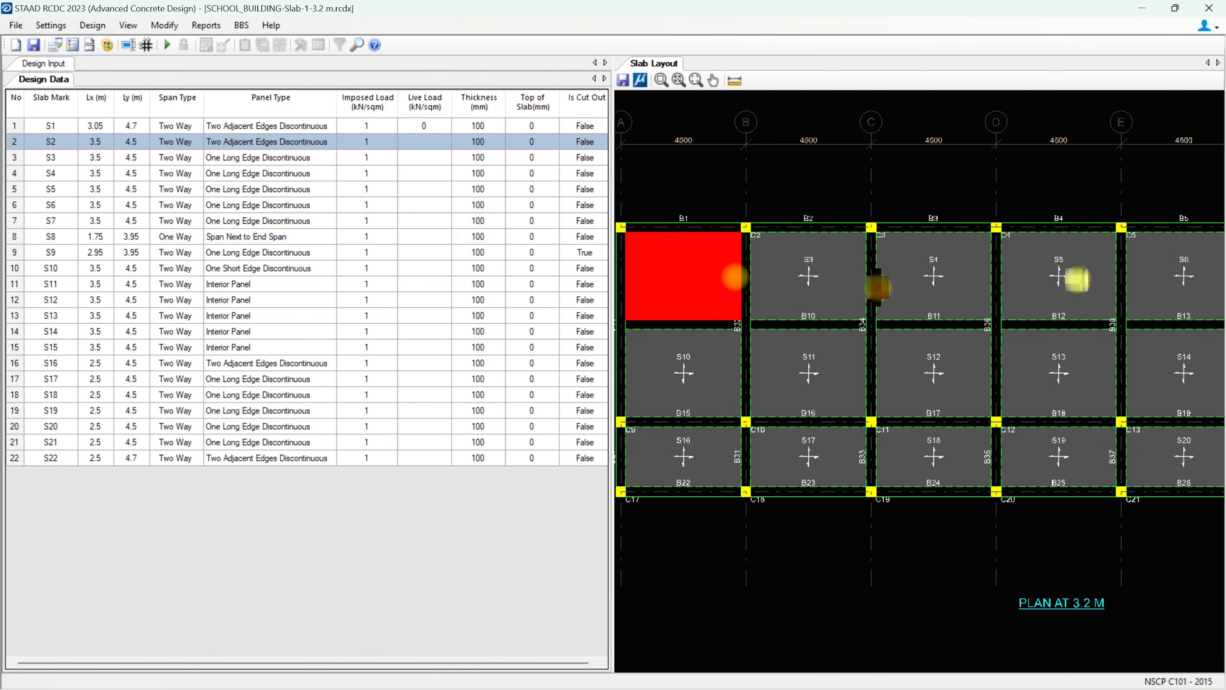
scroll(735, 276, down, 1)
scroll(1149, 298, up, 2)
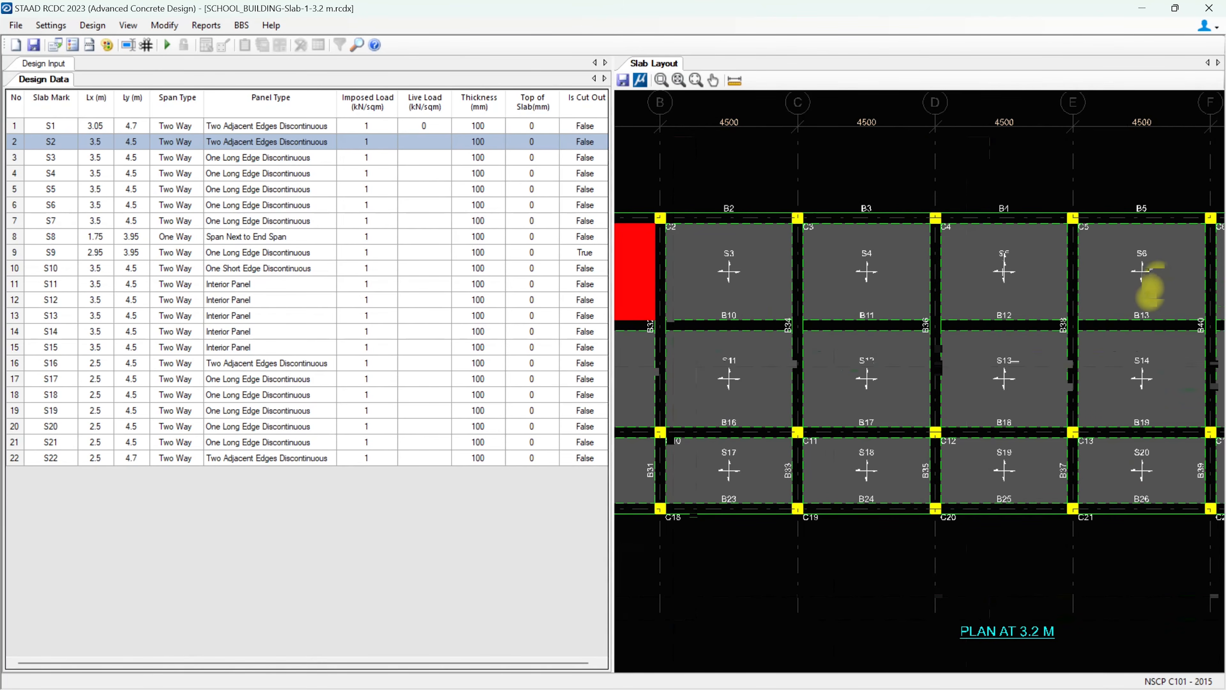
scroll(1149, 290, up, 1)
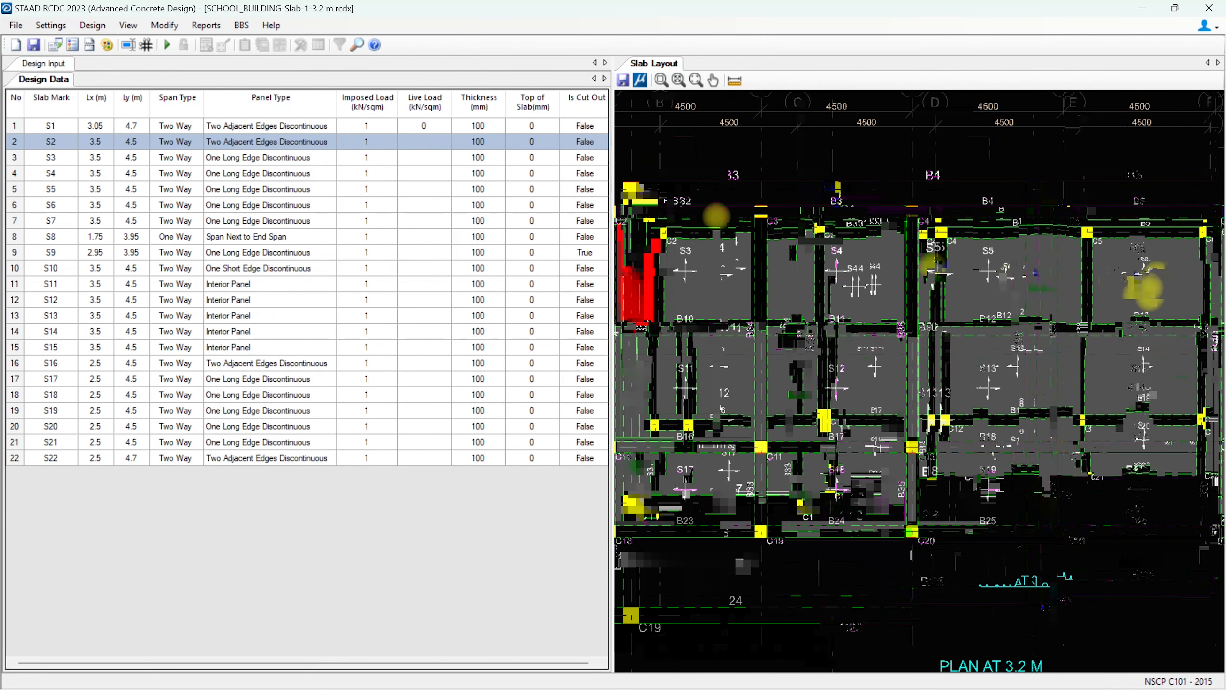
Set the live load of slab S2 to 1.9 kN/sqm
click(412, 142)
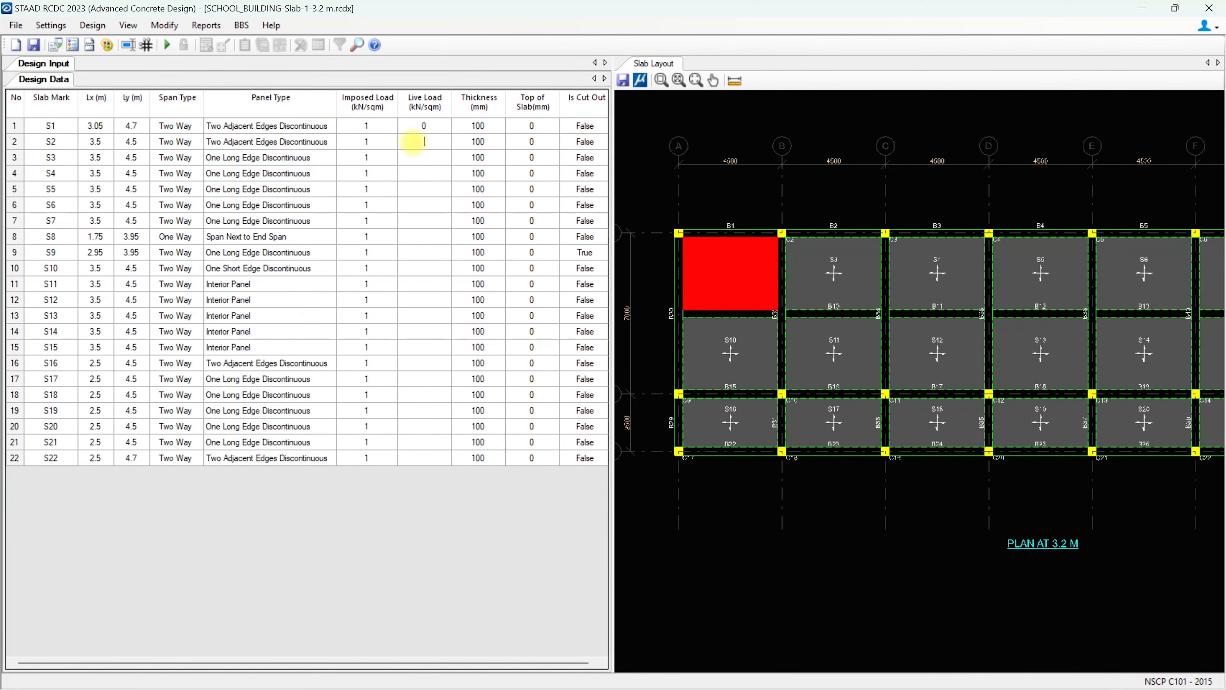
text(1.)
key(Return)
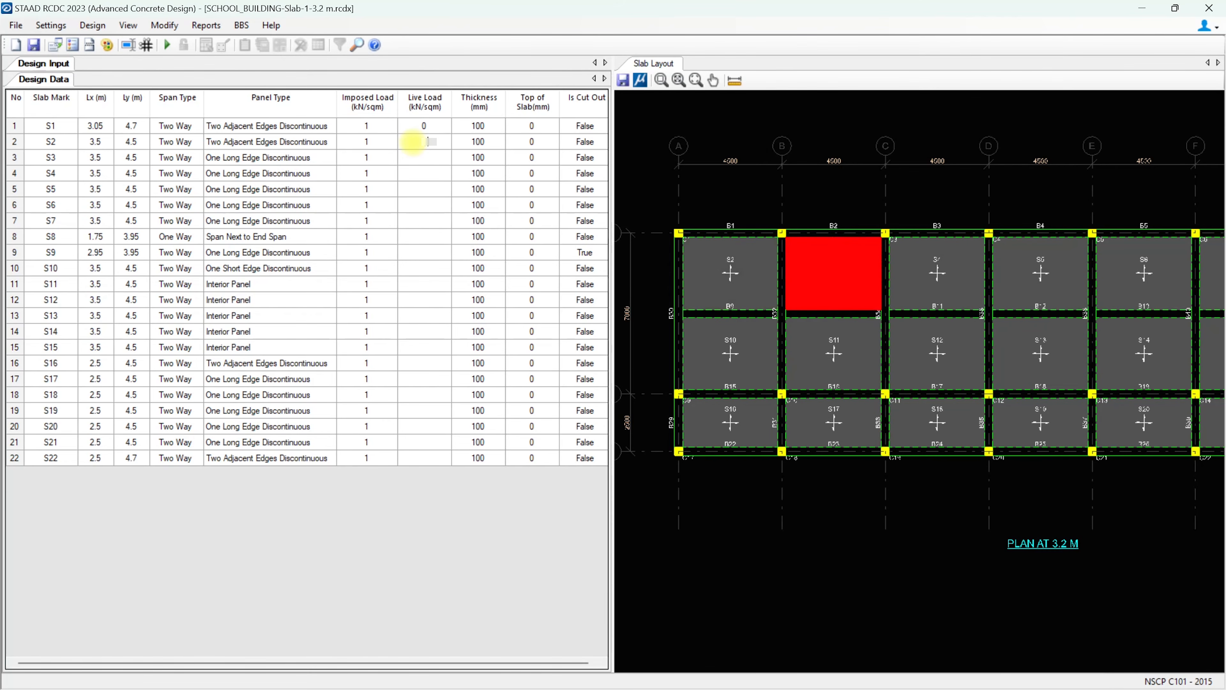
Copy slab S2's live load of 1.9 kN/sqm to slabs S3 through S6
click(413, 141)
right_click(415, 142)
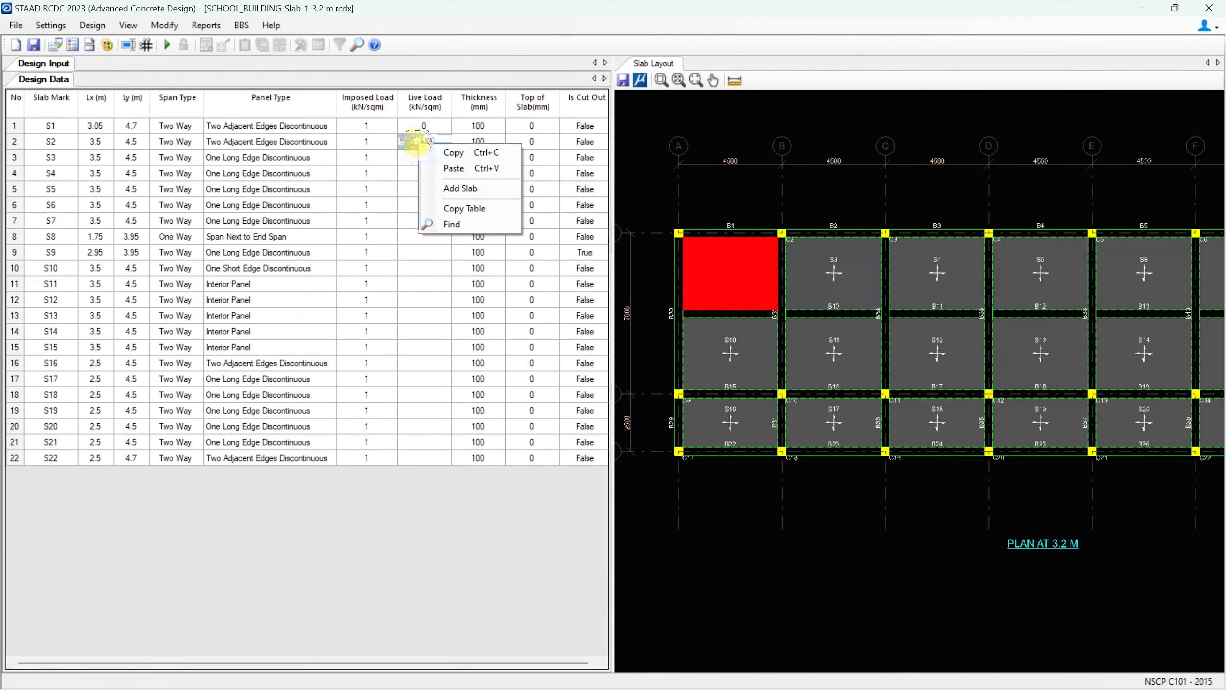
click(411, 157)
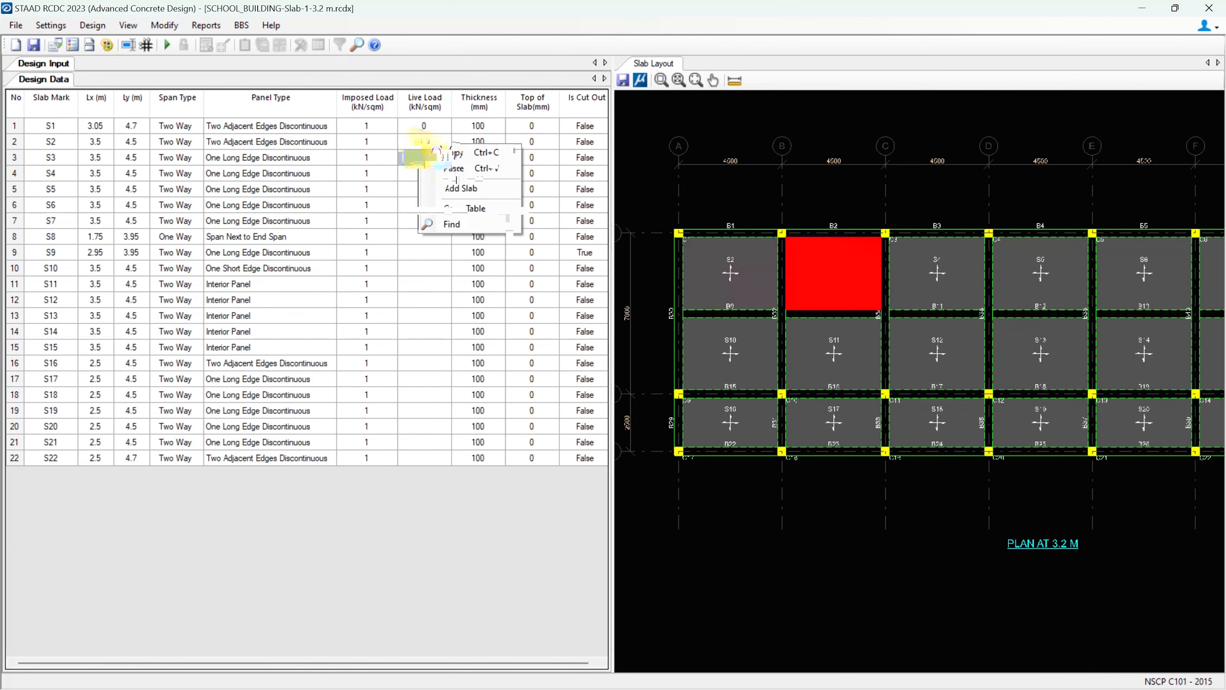
drag(419, 157, 433, 192)
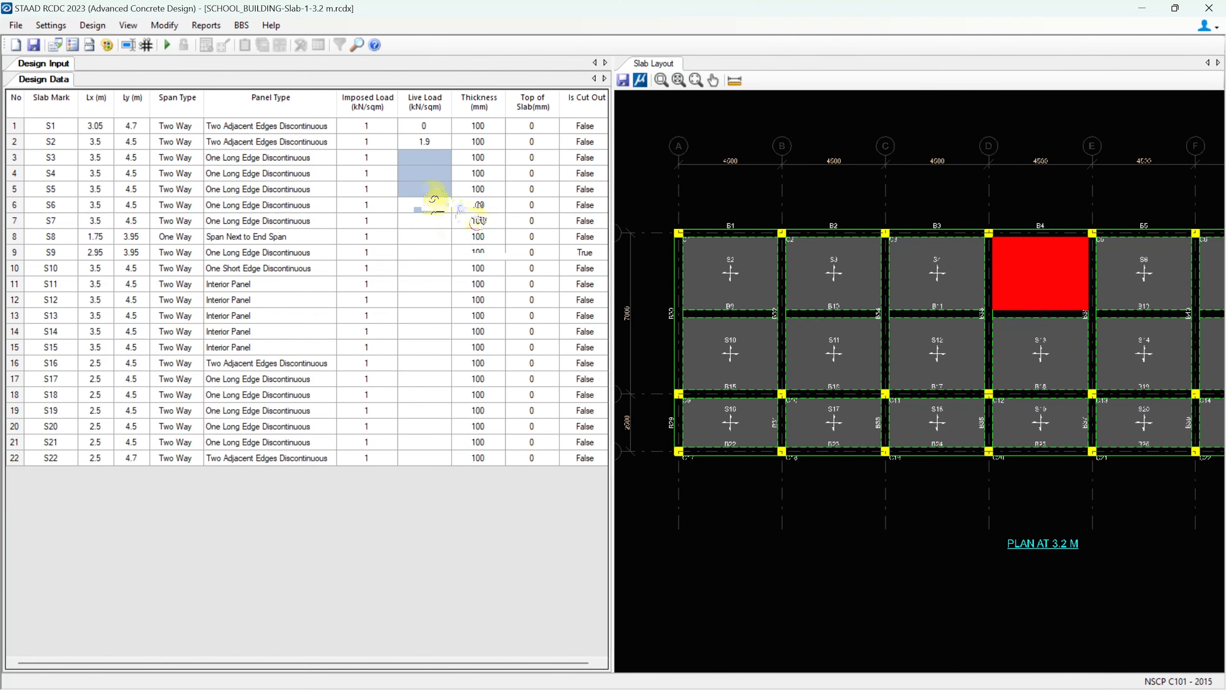
Check slab S1's location in the layout and set its live load to 2.4 kN/sqm
click(431, 126)
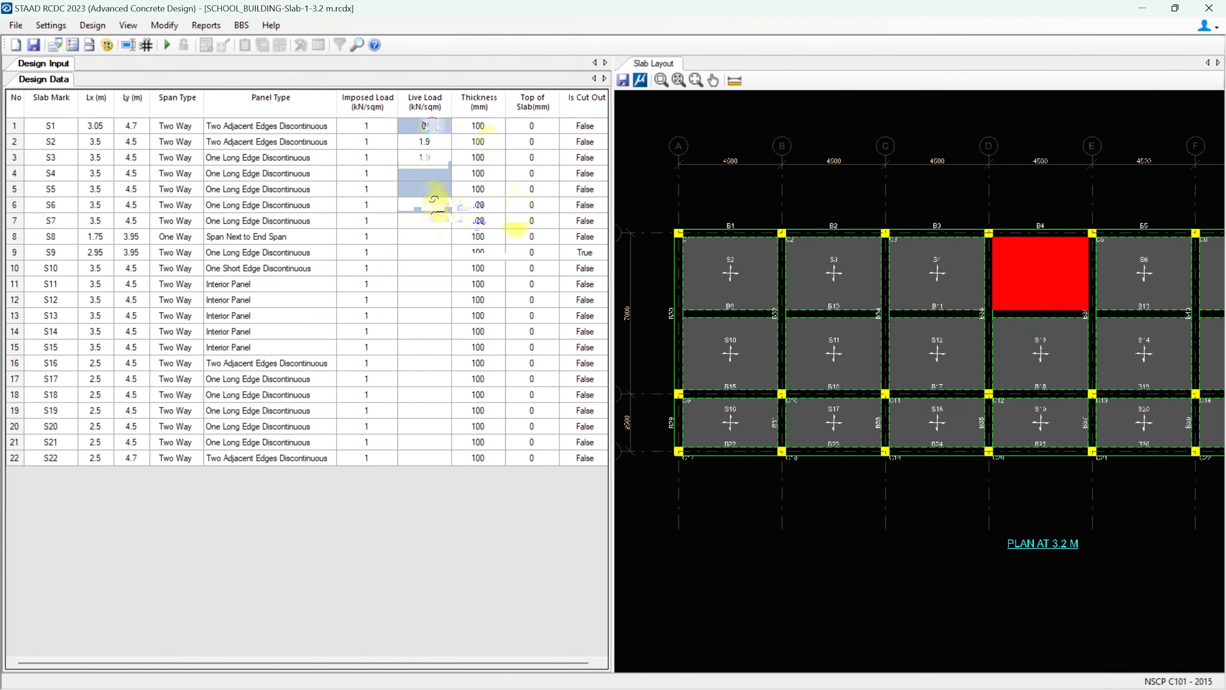
scroll(711, 301, down, 3)
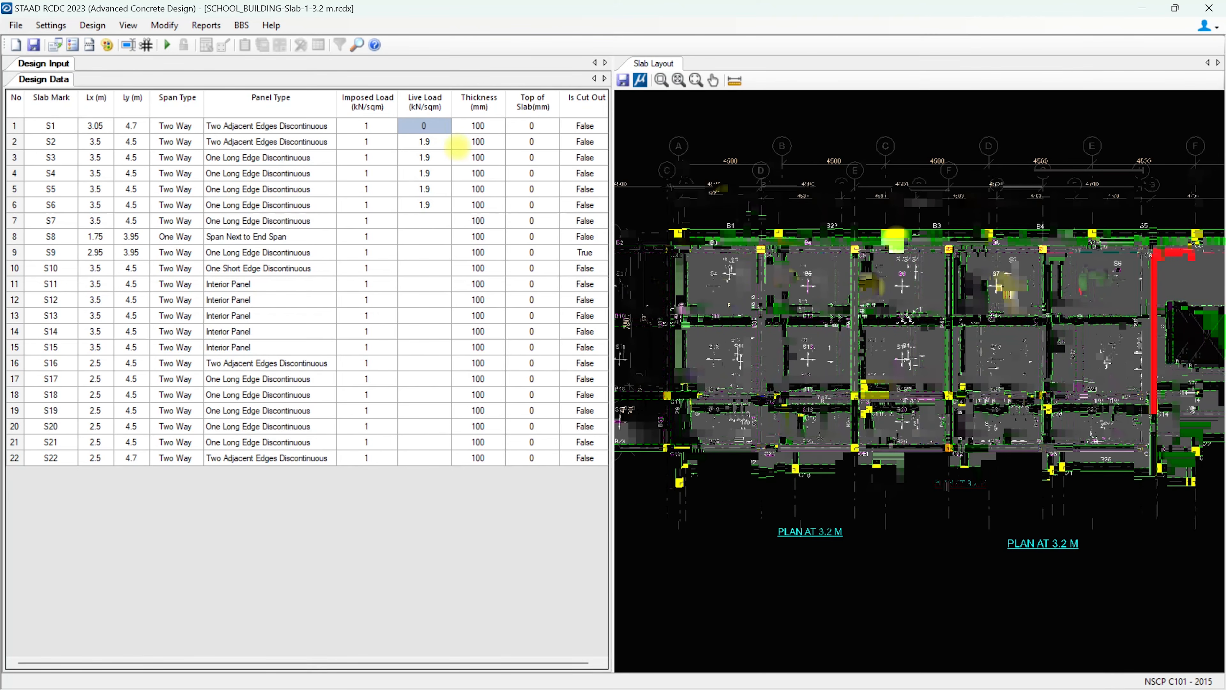
click(438, 128)
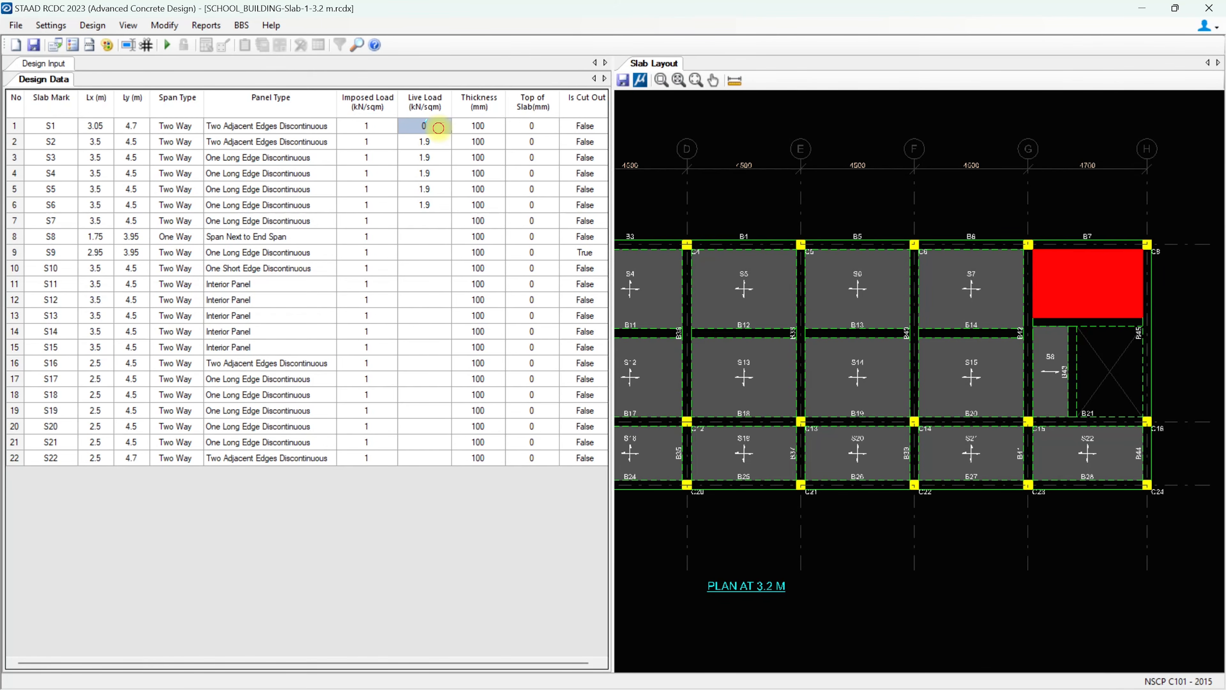
click(439, 127)
text(2)
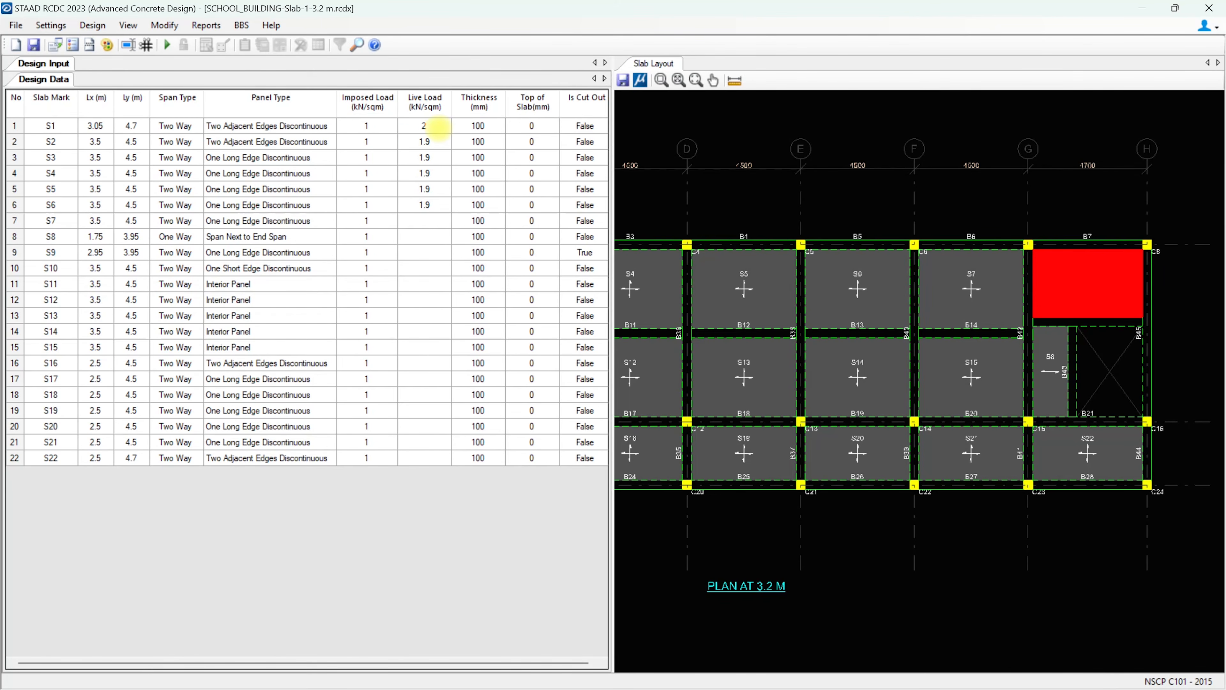
text(4)
click(439, 220)
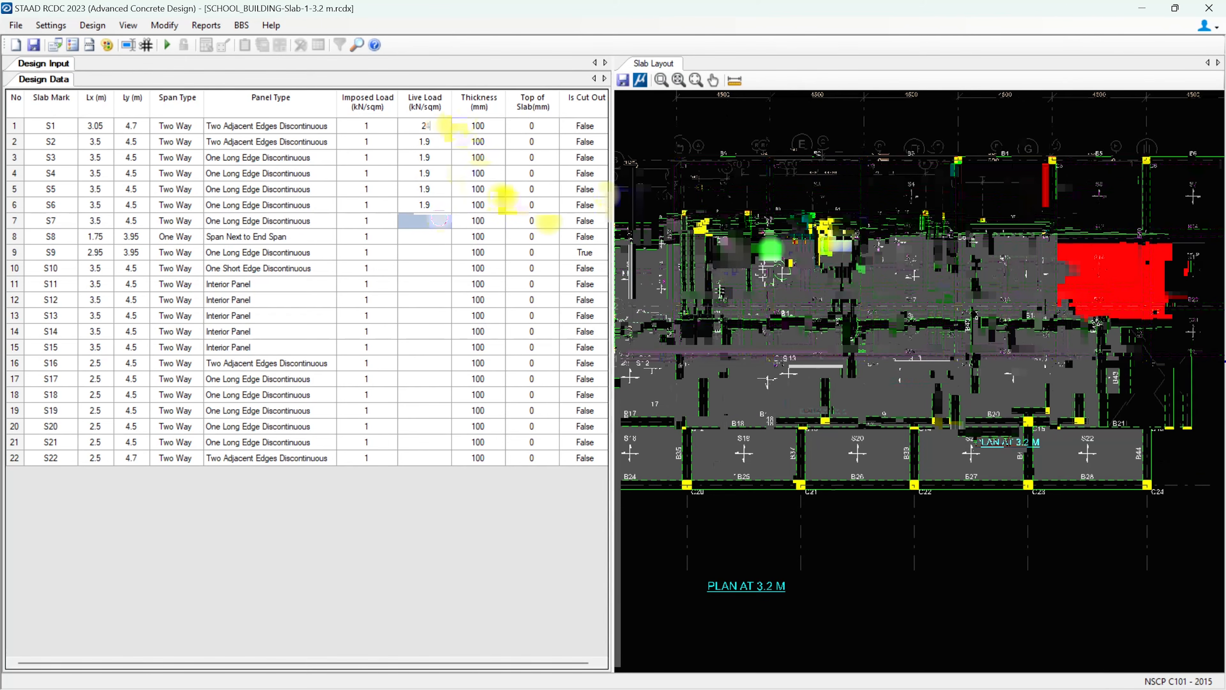
Copy slab S6's live load of 1.9 kN/sqm to slabs S10 through S15
click(247, 300)
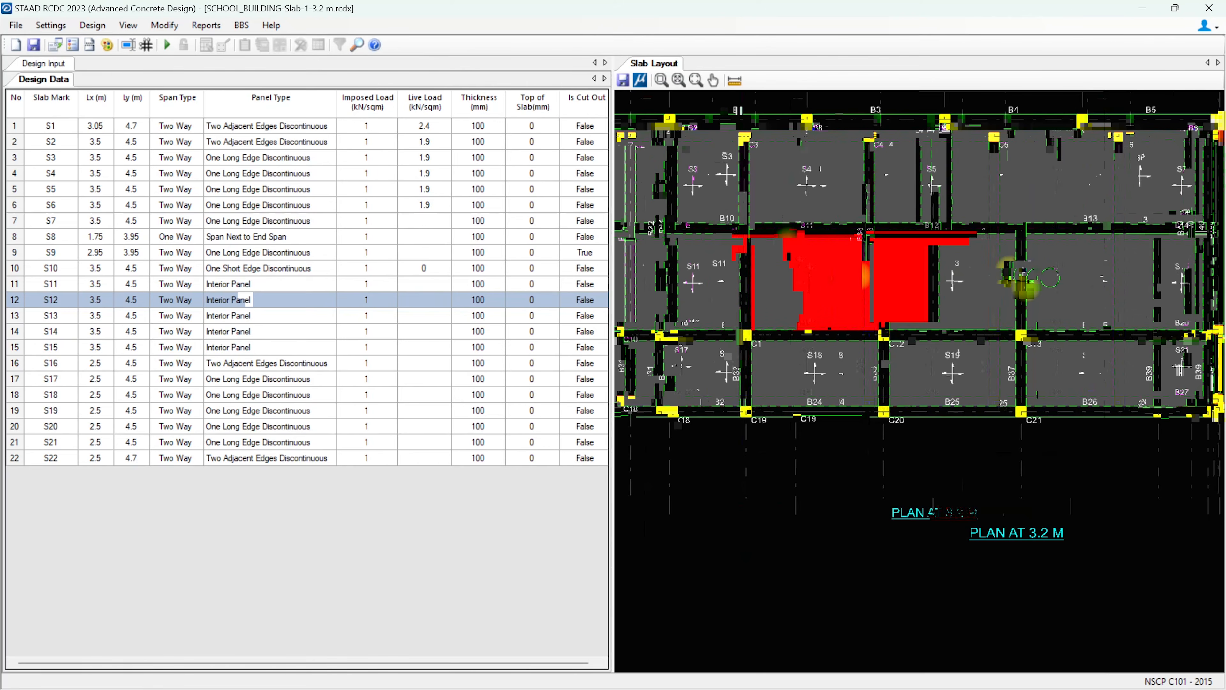
click(424, 204)
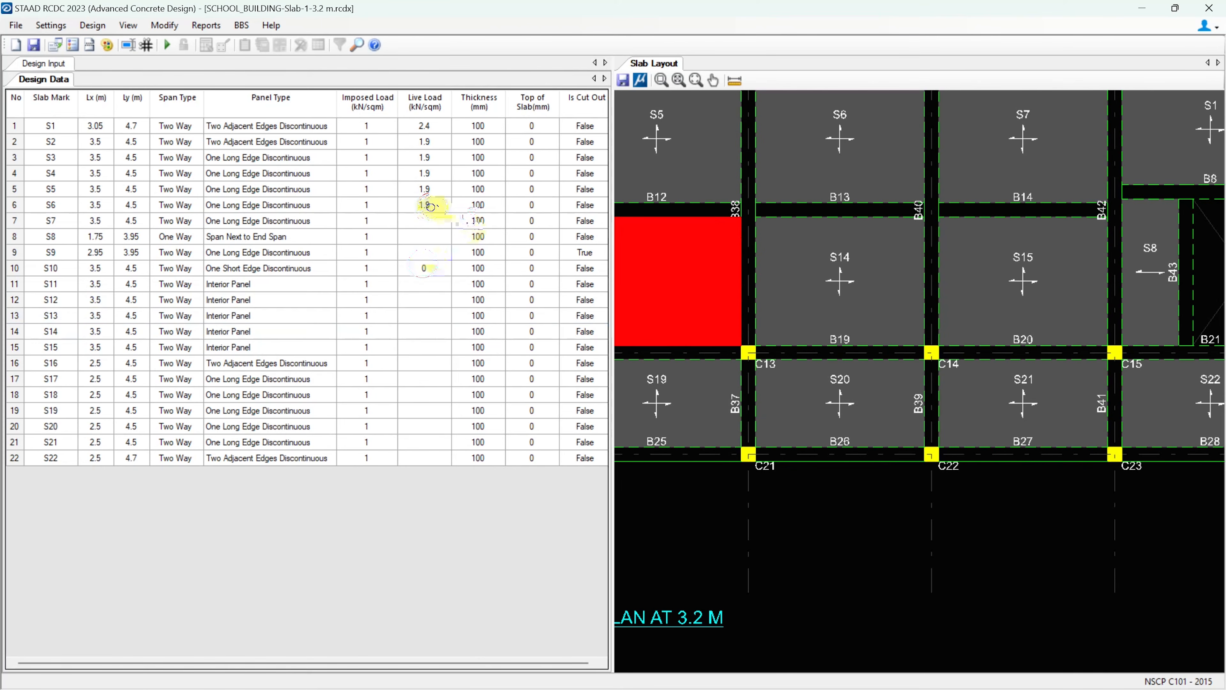
click(422, 266)
drag(424, 267, 418, 346)
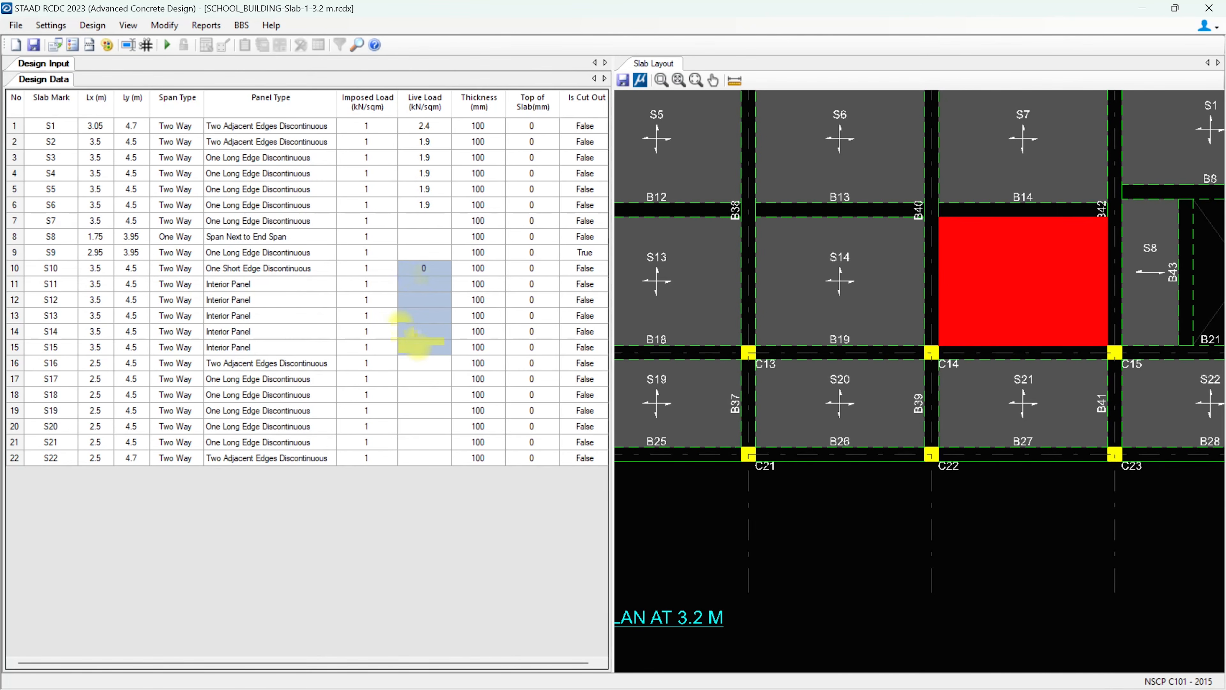
right_click(423, 266)
click(456, 297)
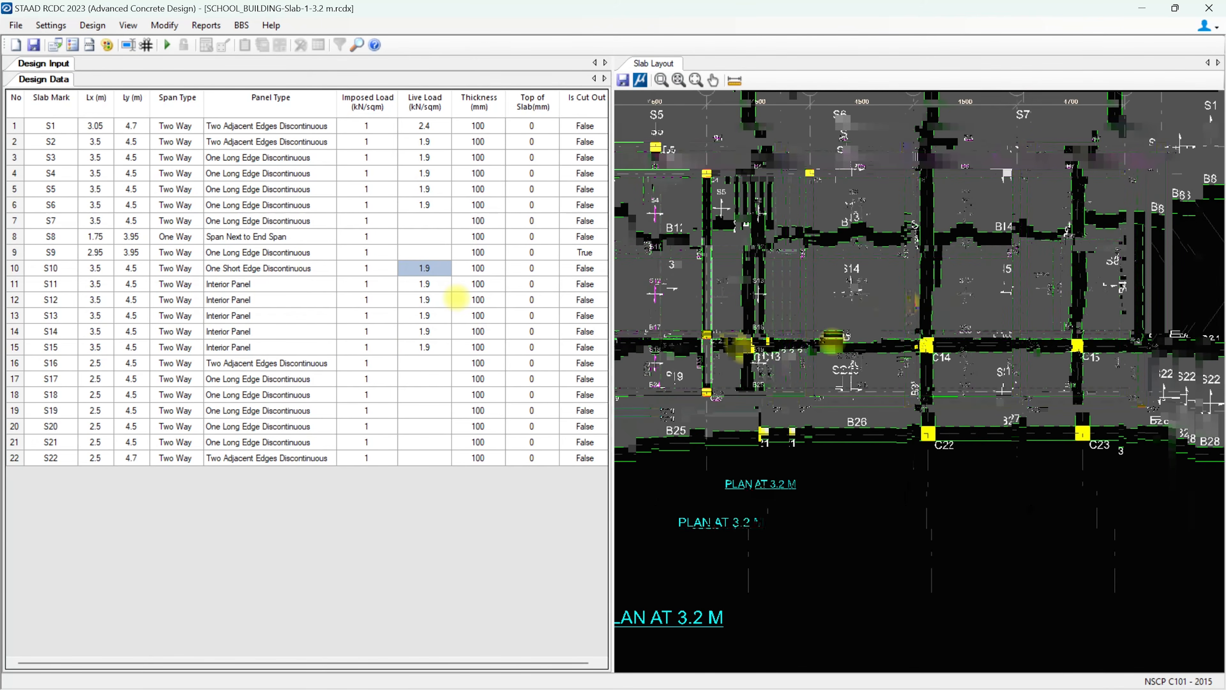
Set the live load of slab S7 to 3.8 kN/sqm
click(823, 312)
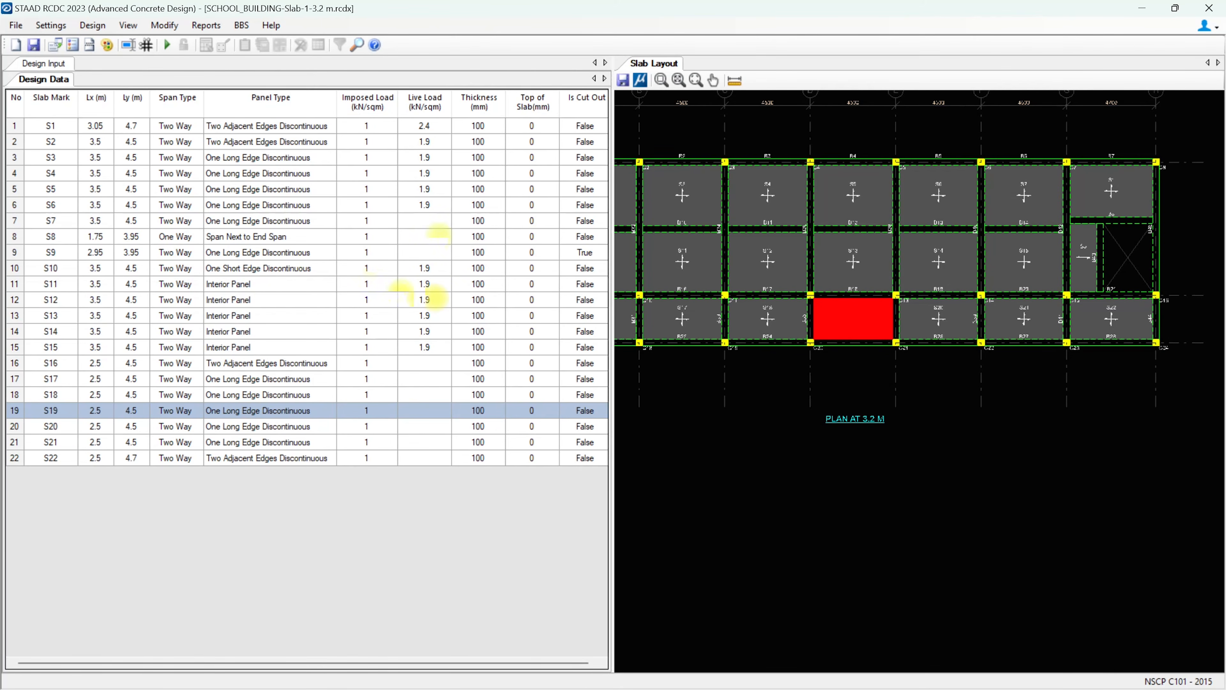
click(446, 220)
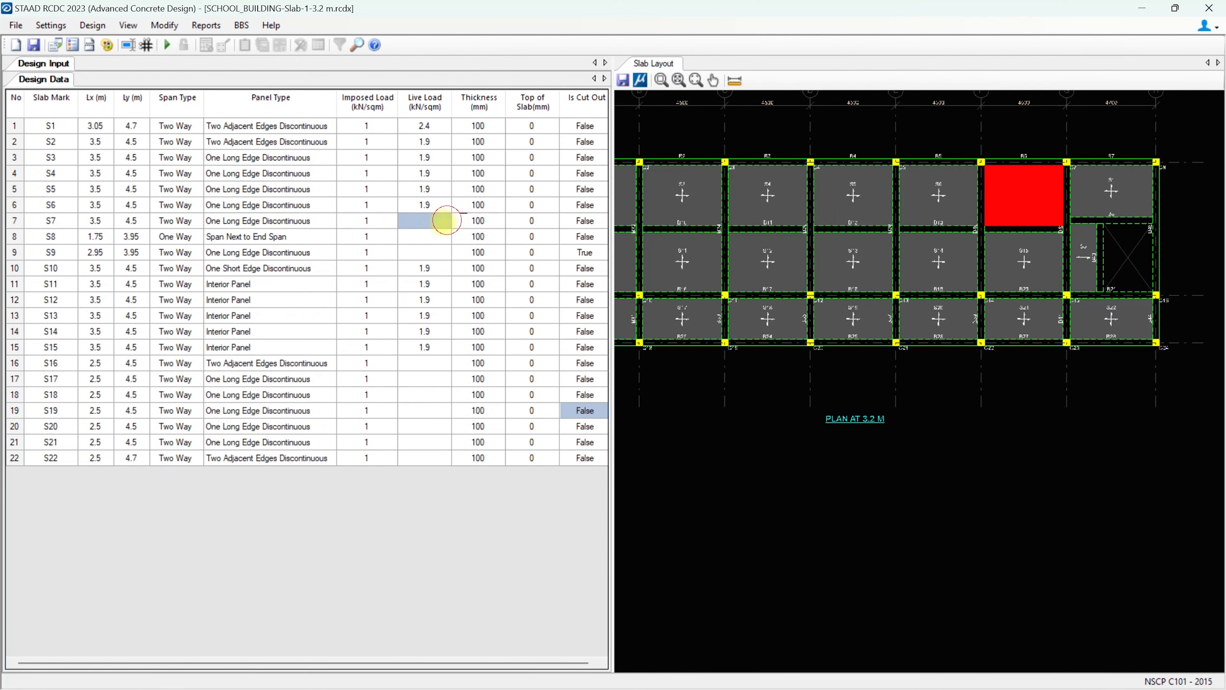
text(1)
key(Return)
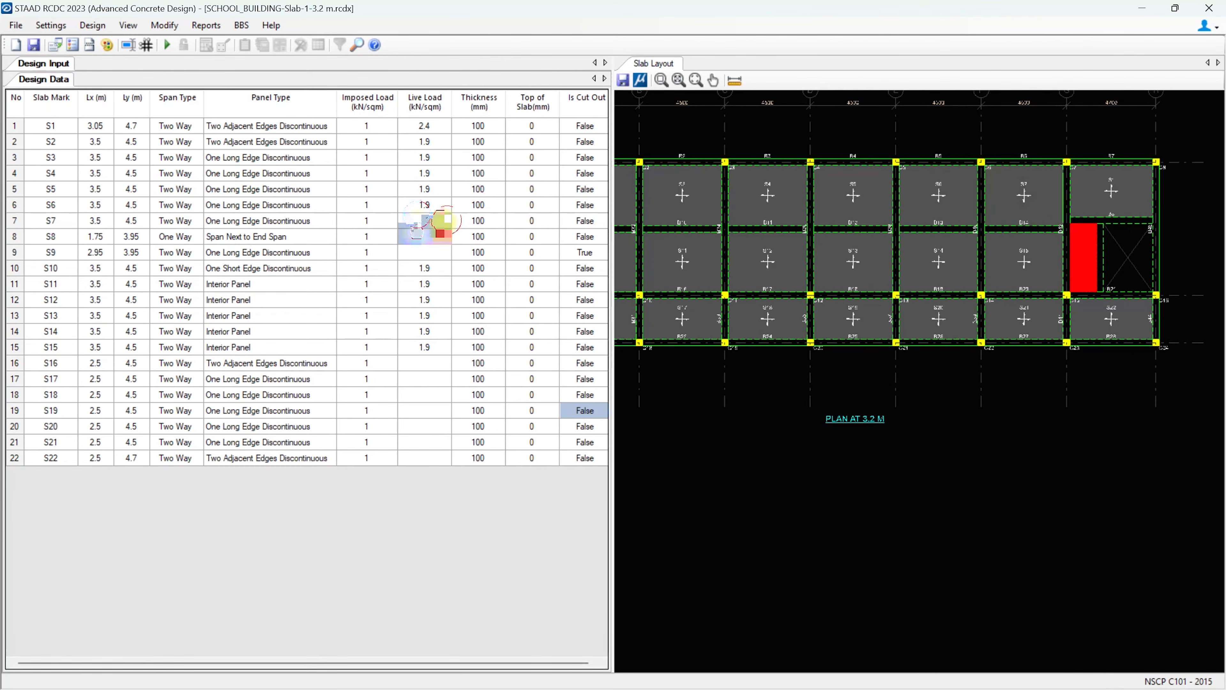
Copy slab S7's live load of 3.8 kN/sqm to slabs S8, S9 and S16 through S22
click(424, 221)
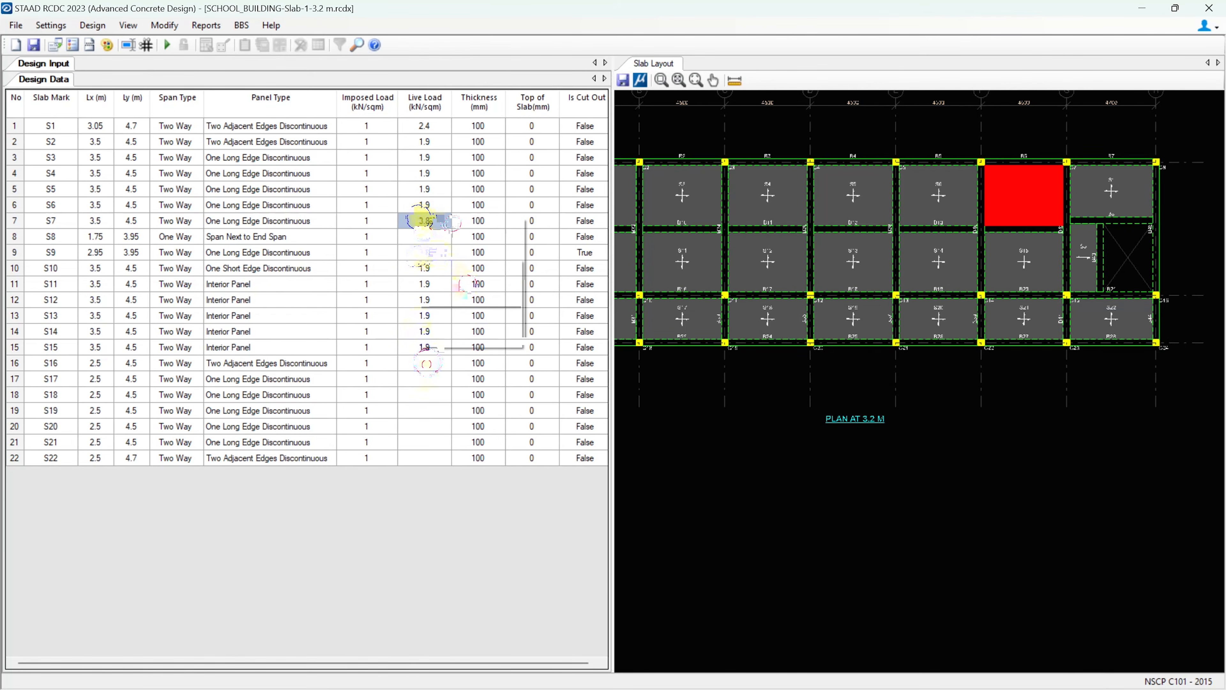
drag(427, 362, 417, 413)
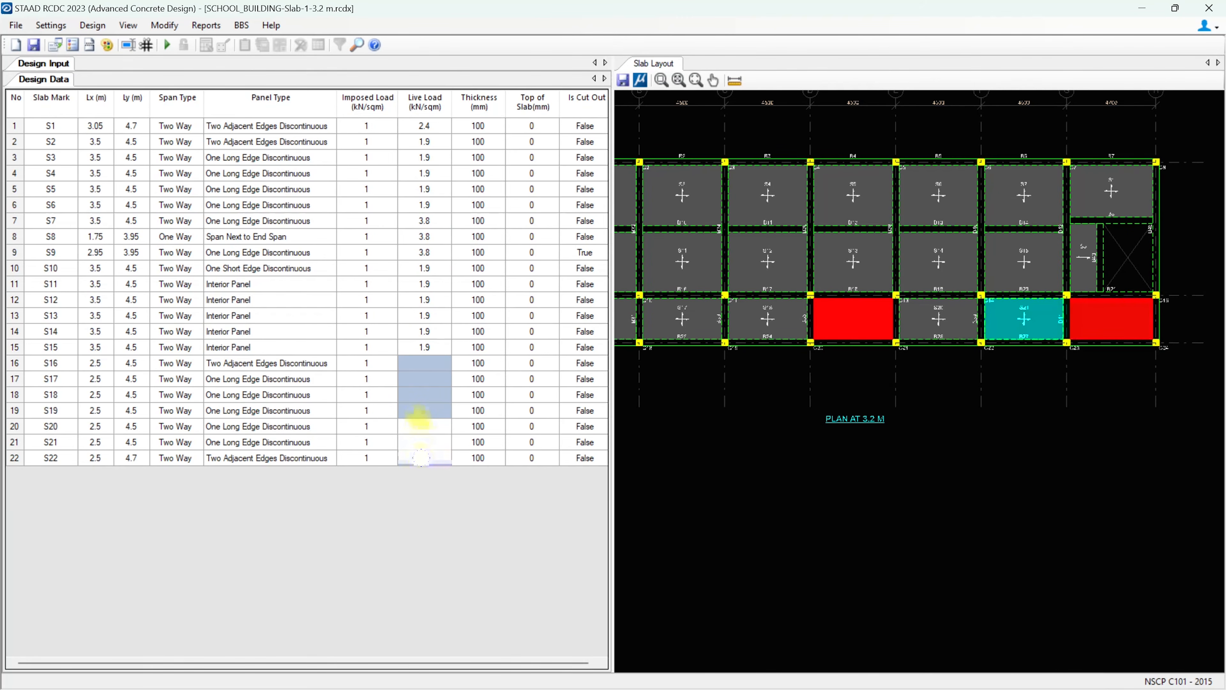
right_click(420, 458)
click(465, 483)
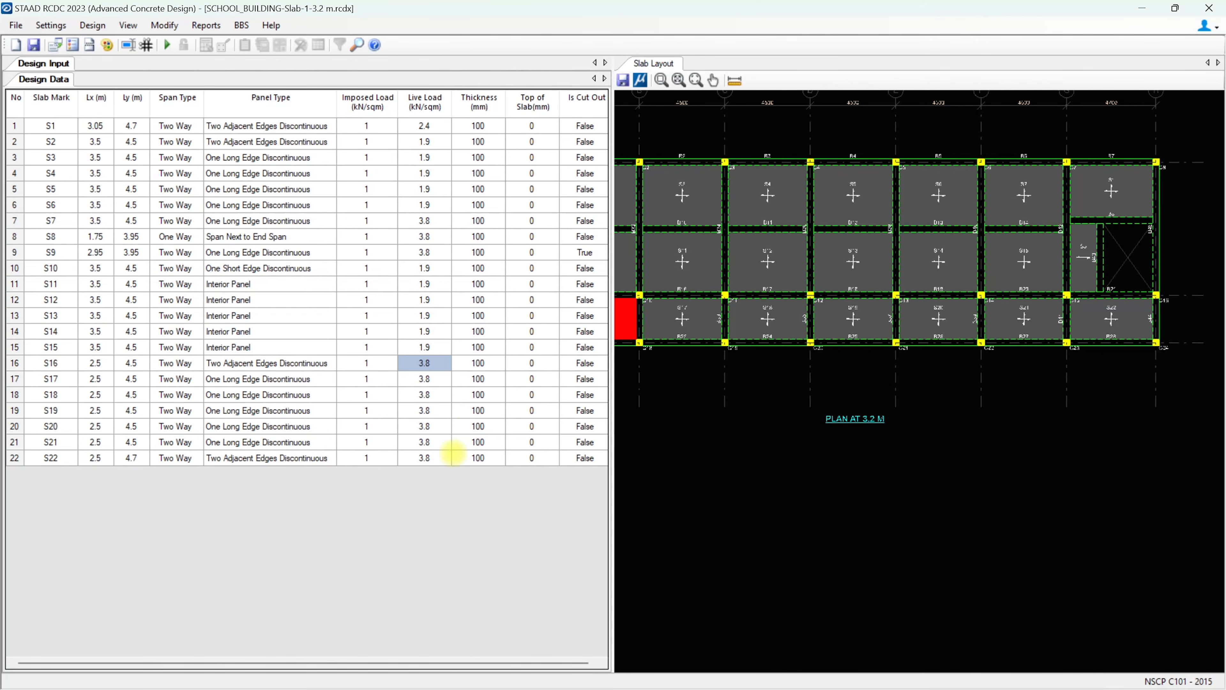
ctrl+click(443, 447)
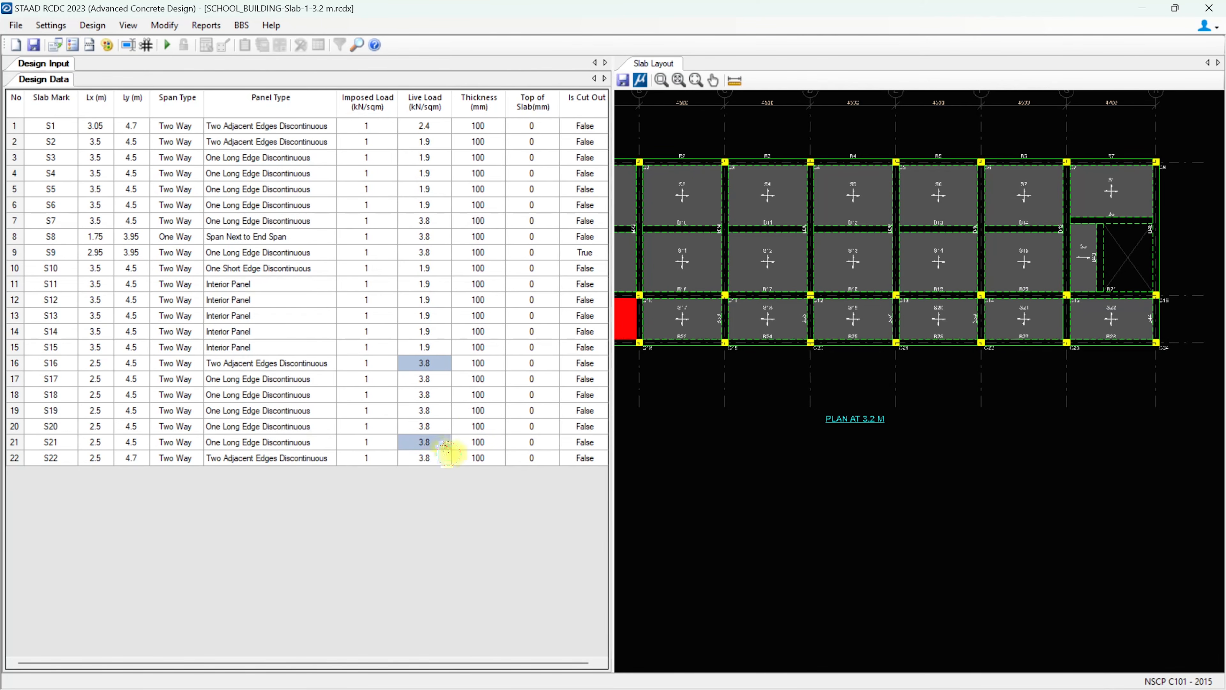
click(443, 457)
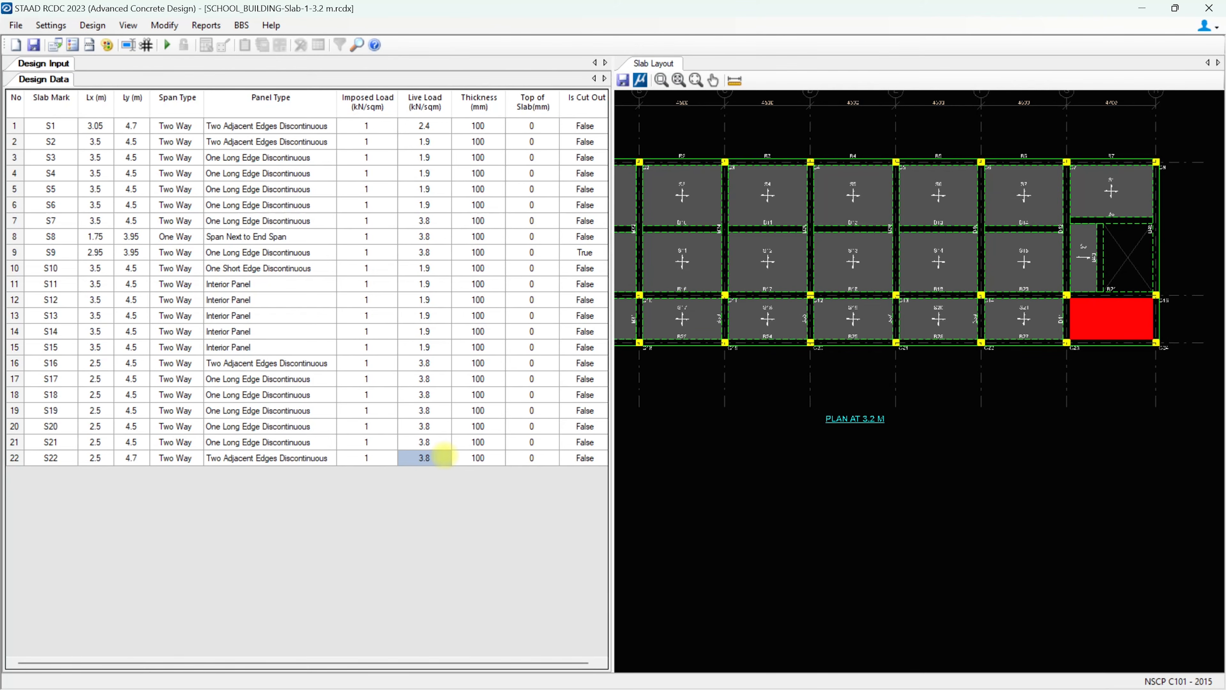